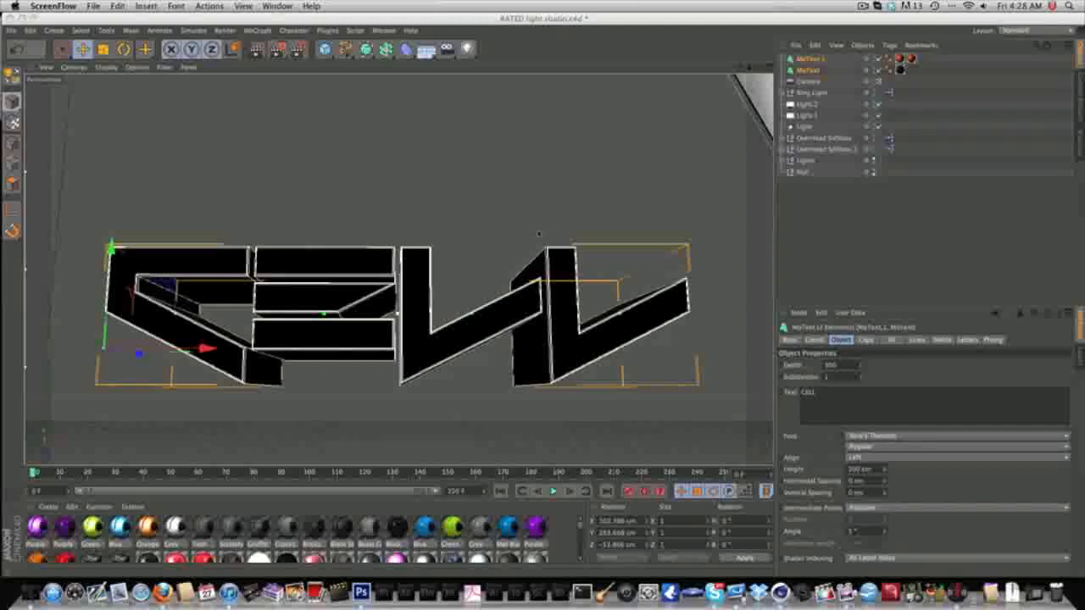
Render a viewport preview of the two CELL MoText objects, accepting the missing-texture error.
{"action": "left_click", "coordinate": [807, 71]}
{"action": "left_click", "coordinate": [810, 60], "text": "shift"}
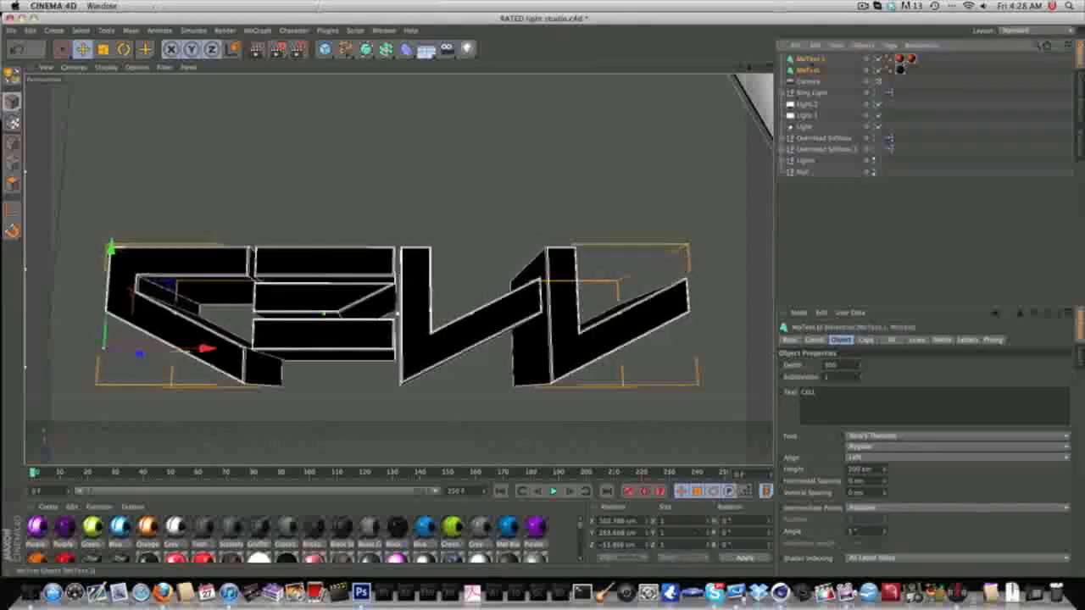
{"action": "left_click", "coordinate": [257, 50]}
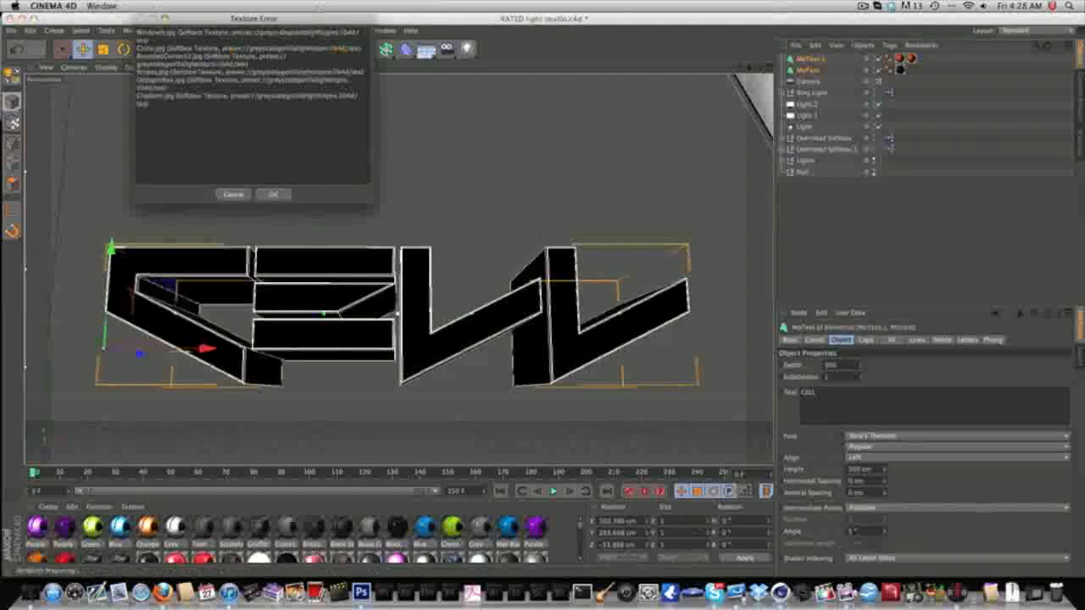
{"action": "left_click", "coordinate": [273, 194]}
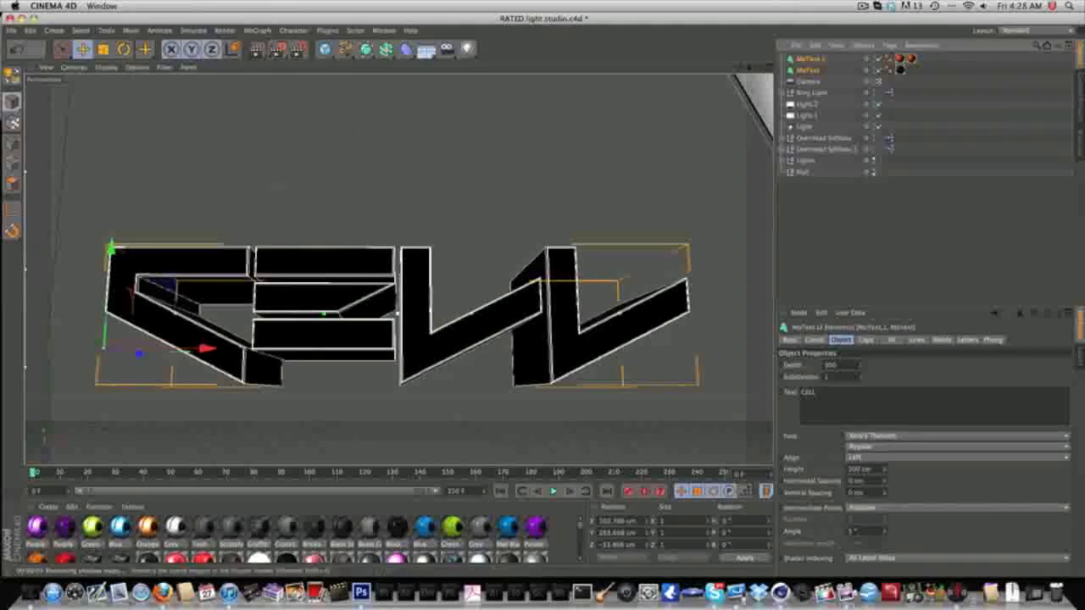
{"action": "left_click", "coordinate": [257, 49]}
{"action": "left_click", "coordinate": [500, 304]}
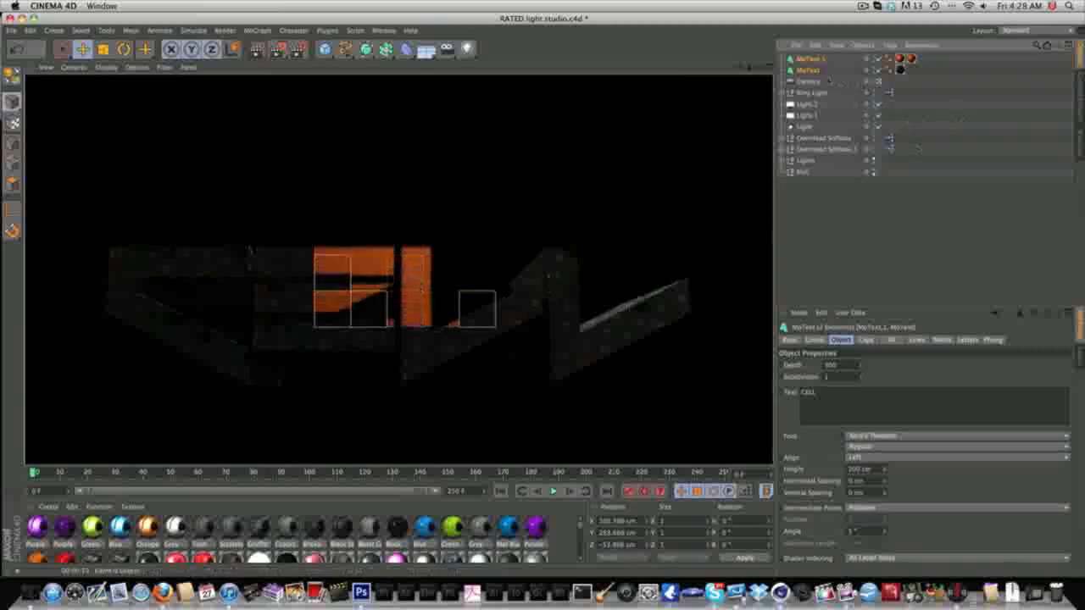
Add two Atom Array objects to the scene for the two MoText objects.
{"action": "left_click", "coordinate": [811, 69]}
{"action": "left_click", "coordinate": [811, 59], "text": "shift"}
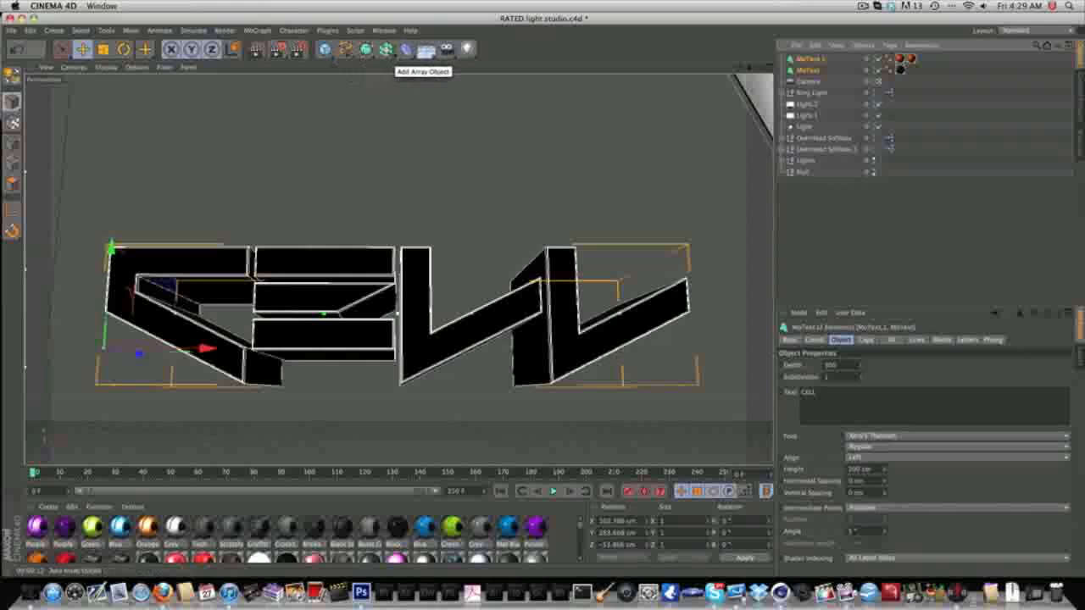
{"action": "mouse_move", "coordinate": [385, 49]}
{"action": "left_mouse_down"}
{"action": "mouse_move", "coordinate": [541, 108]}
{"action": "mouse_move", "coordinate": [528, 60]}
{"action": "mouse_move", "coordinate": [382, 47]}
{"action": "left_mouse_up"}
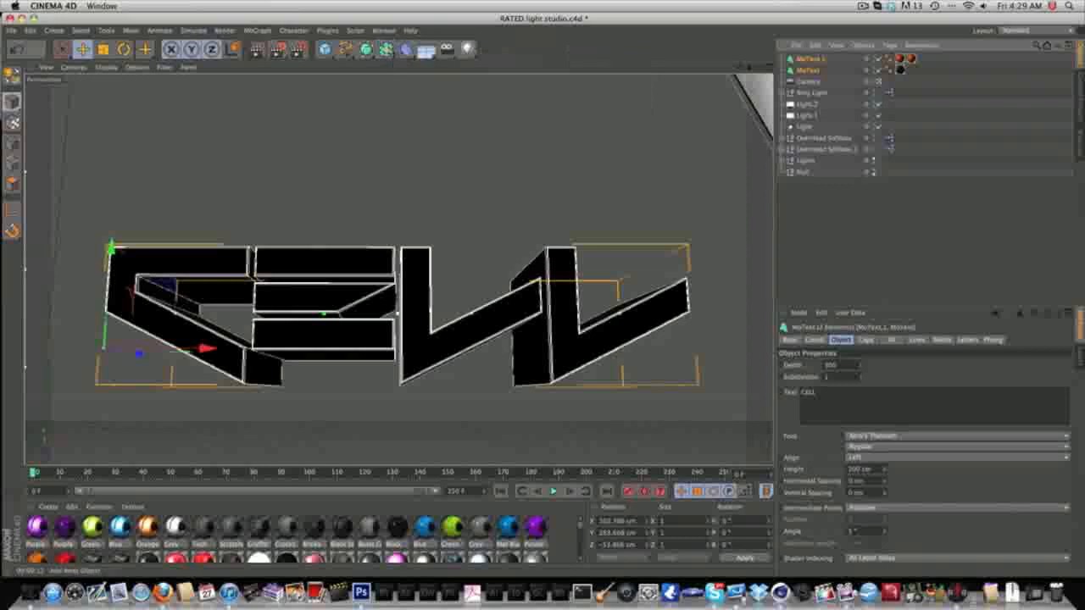
{"action": "left_click", "coordinate": [391, 51]}
{"action": "left_click", "coordinate": [508, 60]}
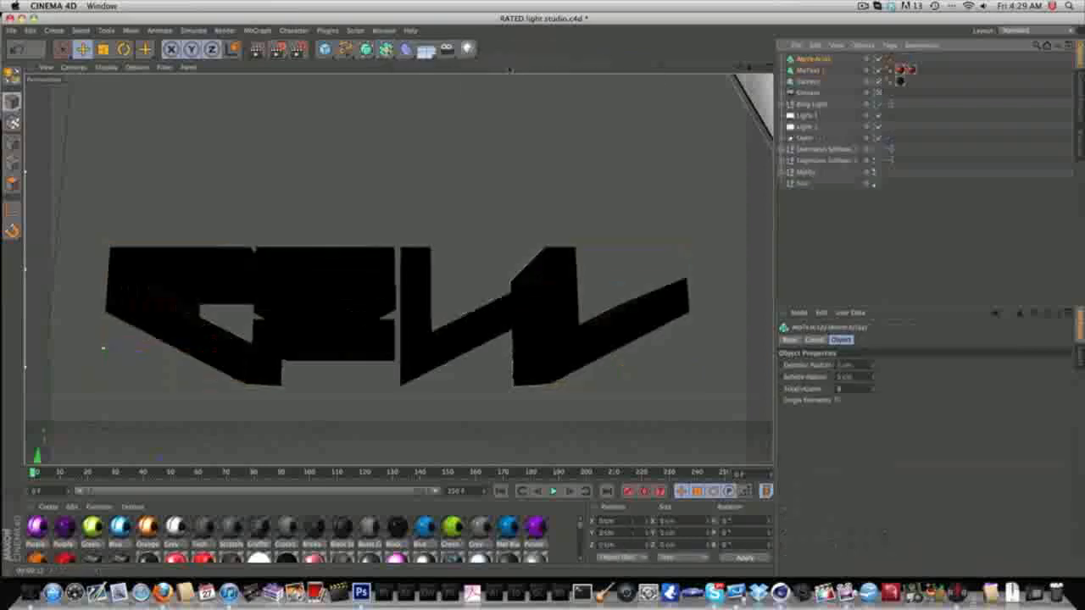
{"action": "left_click_drag", "start_coordinate": [386, 49], "coordinate": [525, 66]}
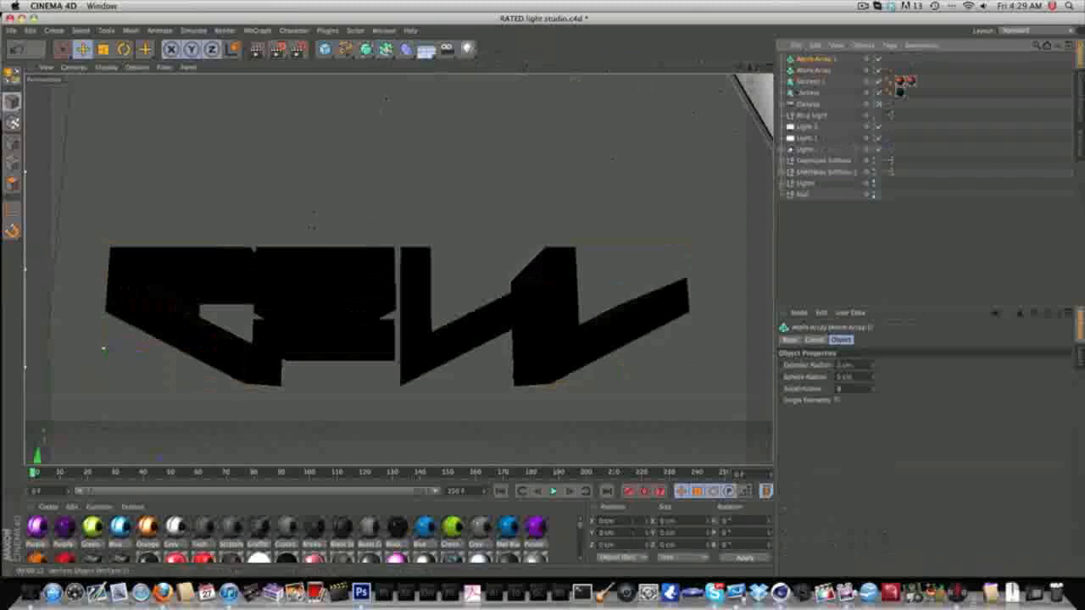
Nest each MoText object under its own Atom Array and collapse both hierarchies.
{"action": "left_click", "coordinate": [811, 82]}
{"action": "left_click", "coordinate": [810, 93]}
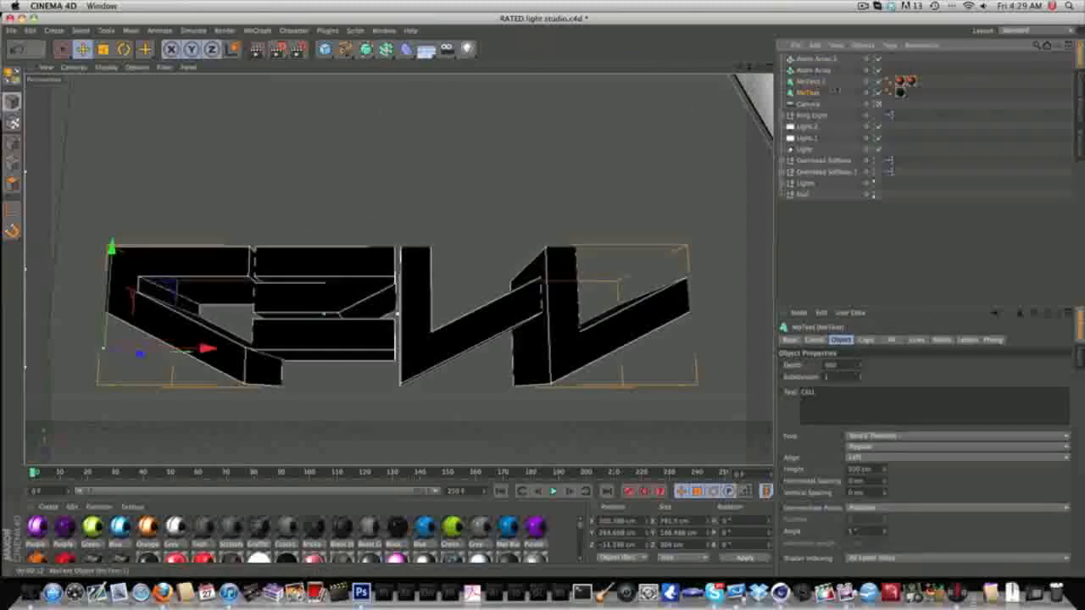
{"action": "left_click_drag", "start_coordinate": [823, 69], "coordinate": [819, 61]}
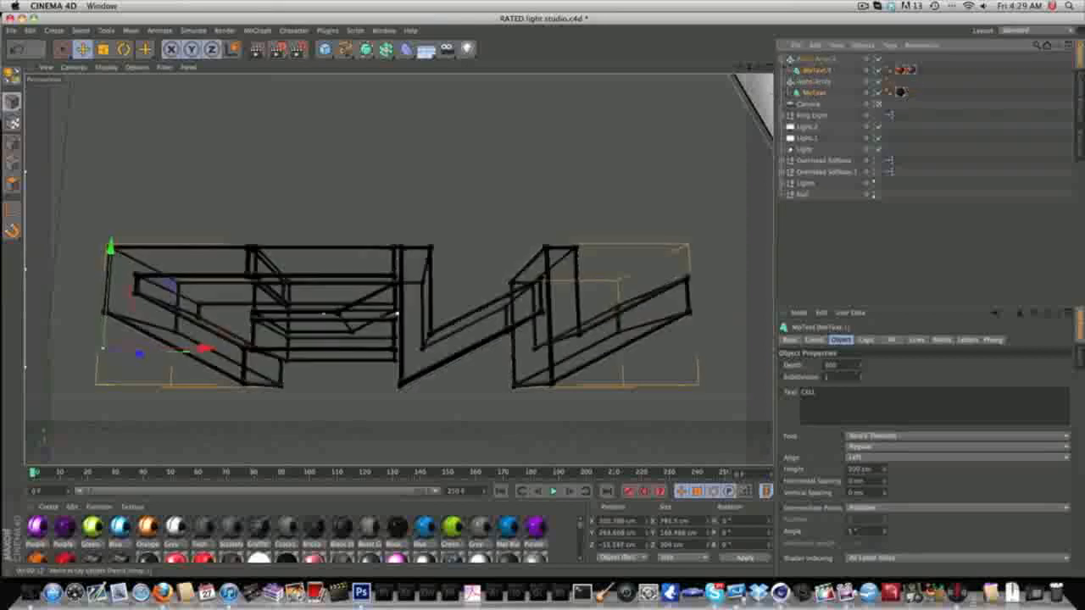
{"action": "left_click", "coordinate": [784, 59]}
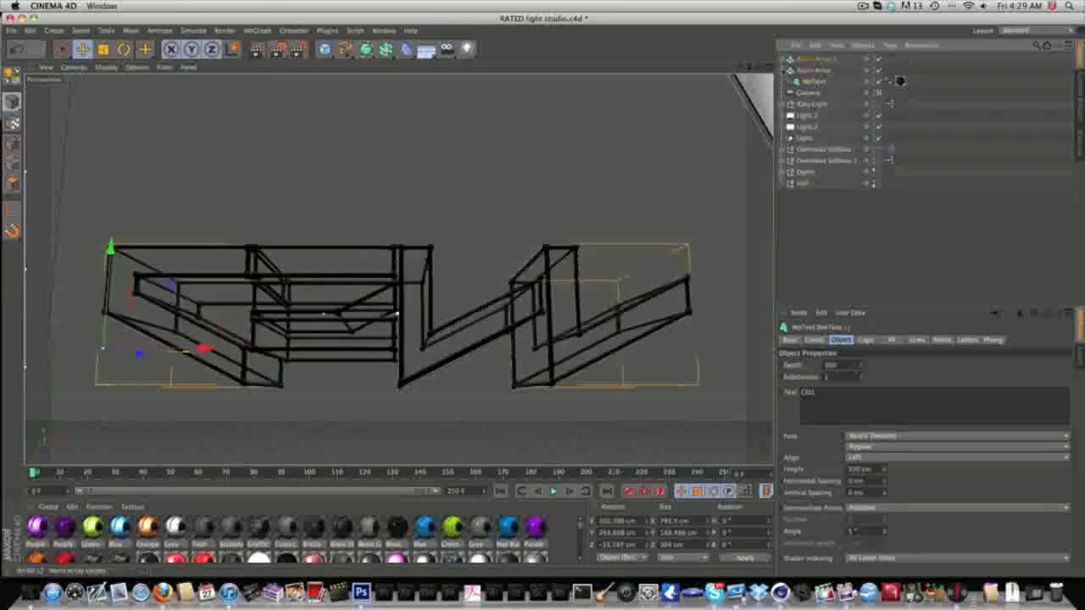
{"action": "left_click", "coordinate": [784, 69]}
Select both Atom Arrays and render a viewport preview of the text's wireframe, accepting the missing-texture error.
{"action": "left_click", "coordinate": [816, 70]}
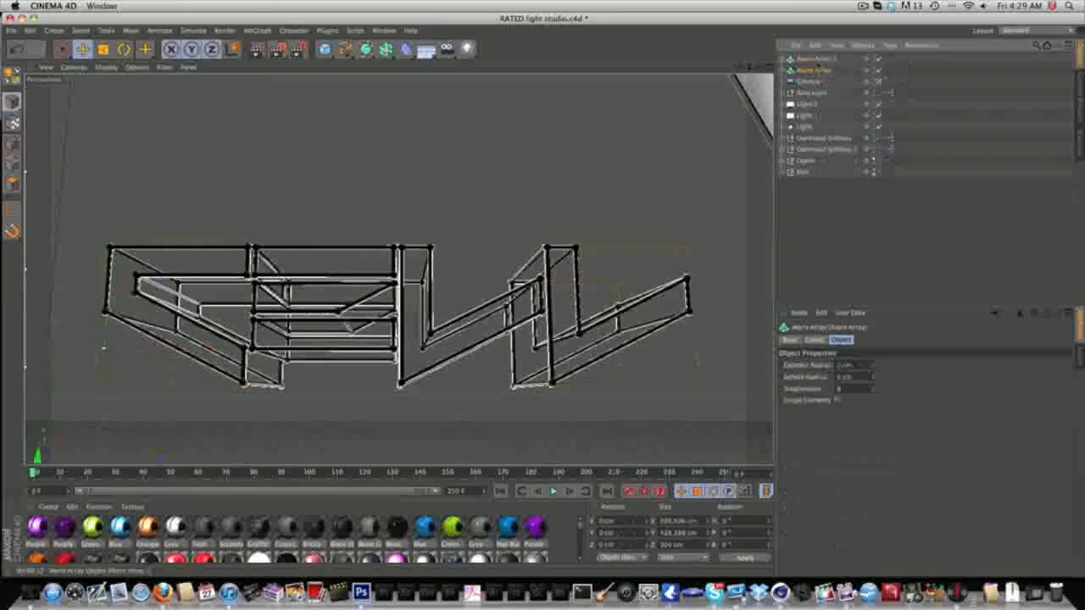
{"action": "left_click", "coordinate": [815, 59], "text": "shift"}
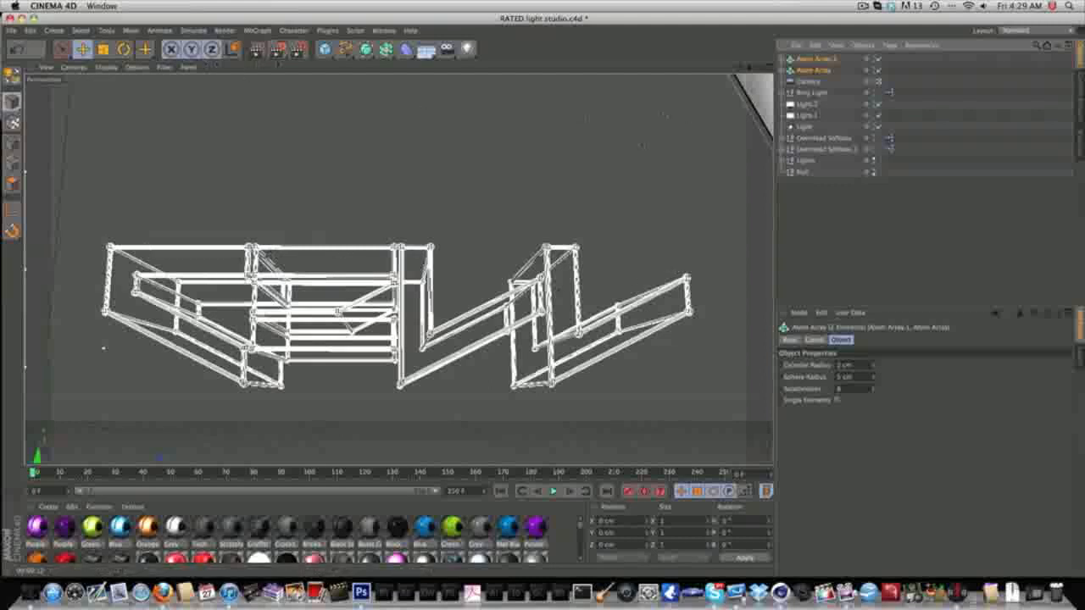
{"action": "left_click", "coordinate": [258, 52]}
{"action": "left_click", "coordinate": [277, 194]}
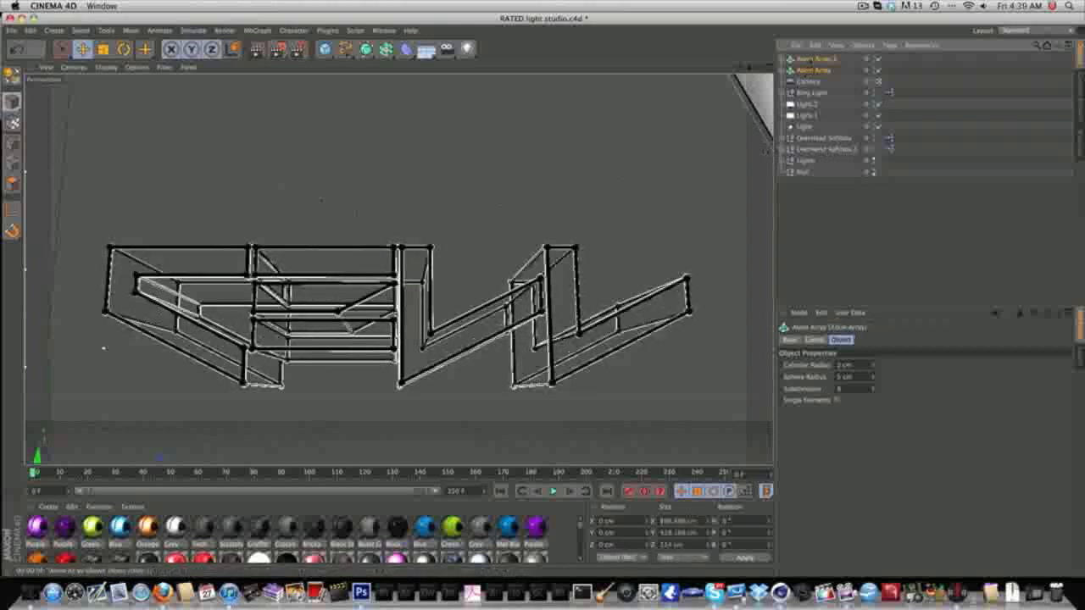
Select both Atom Arrays together and set their cylinder radius to 0.2 cm.
{"action": "left_click", "coordinate": [812, 58], "text": "ctrl"}
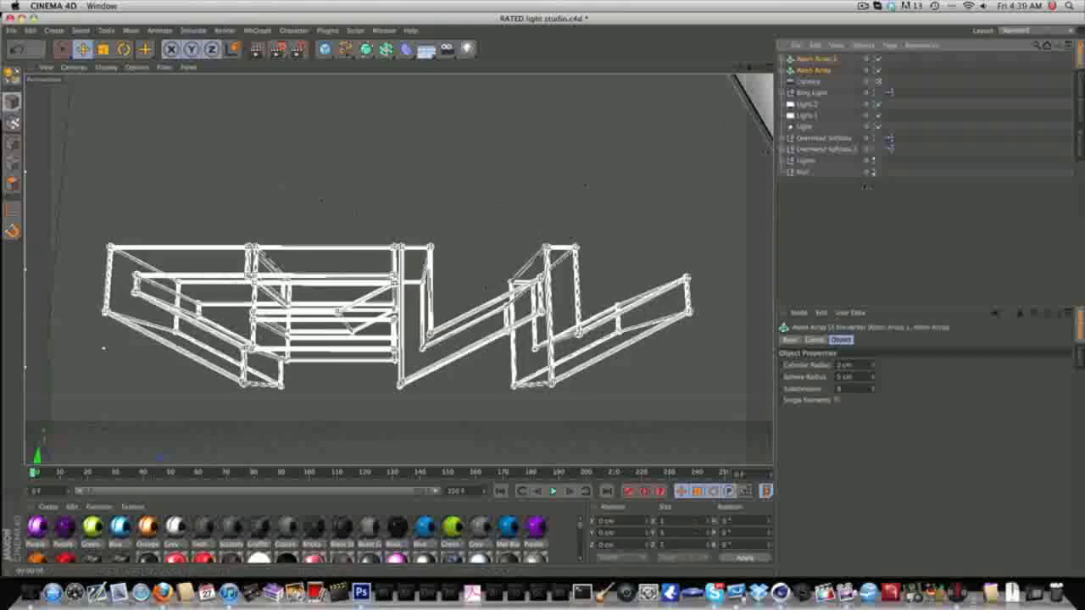
{"action": "left_click", "coordinate": [804, 59], "text": "ctrl"}
{"action": "left_click", "coordinate": [805, 59]}
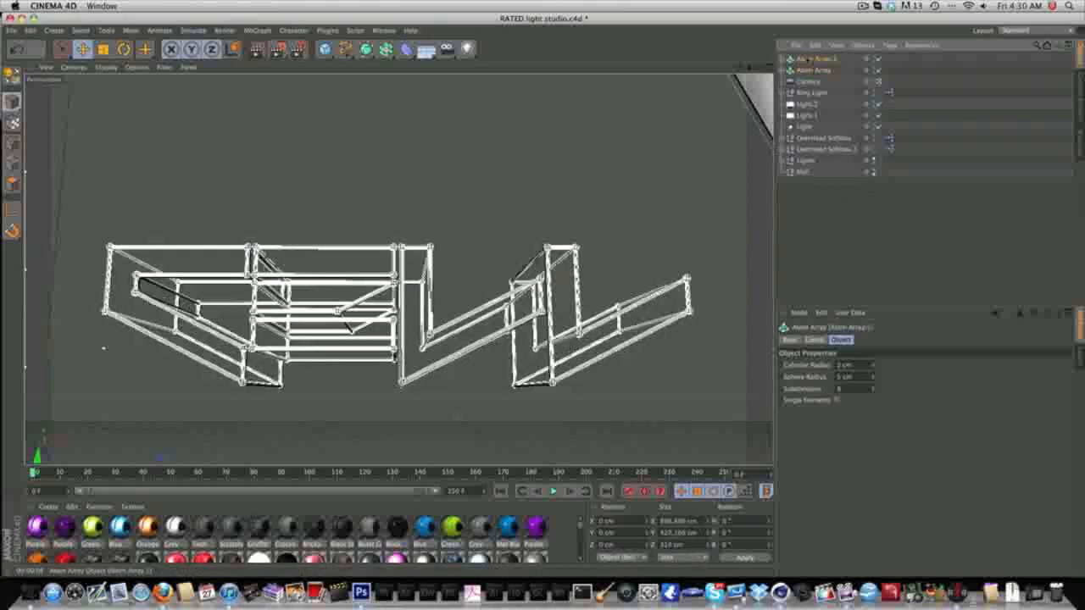
{"action": "left_click", "coordinate": [808, 69]}
{"action": "left_click", "coordinate": [810, 61]}
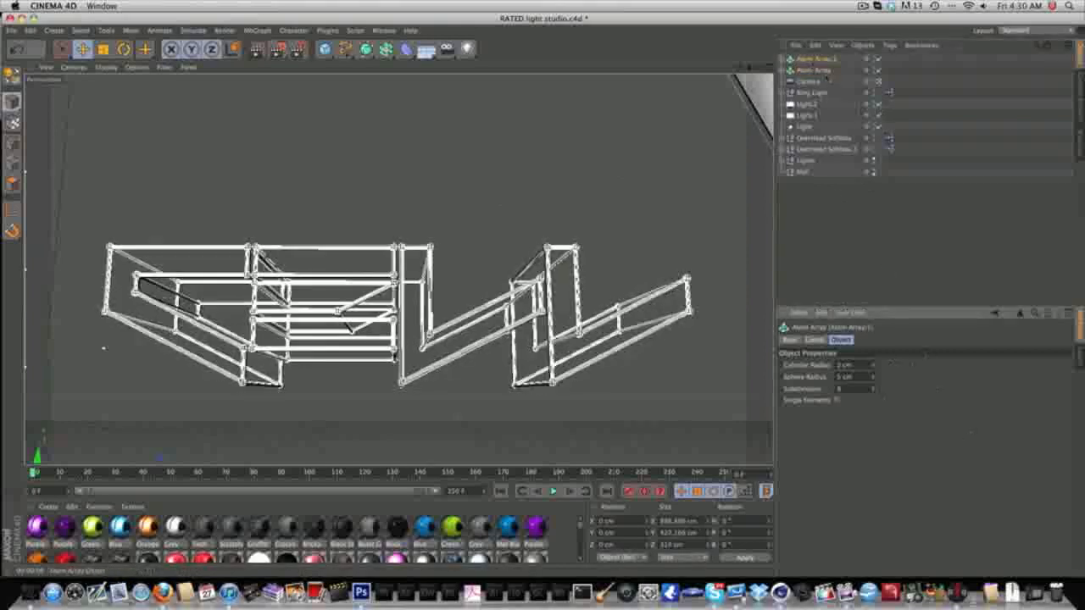
{"action": "left_click", "coordinate": [812, 69], "text": "ctrl"}
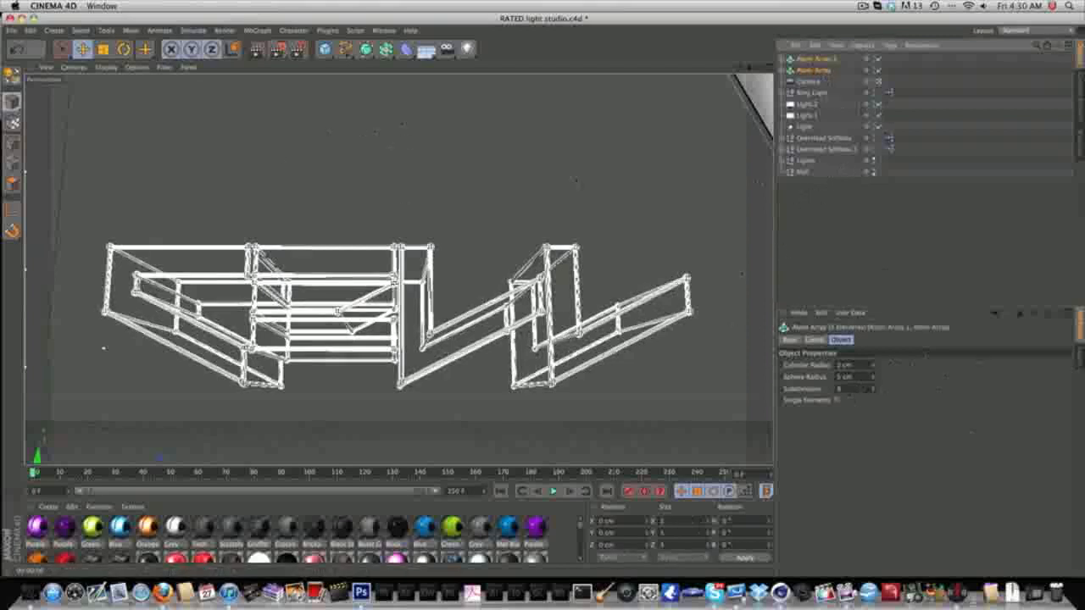
{"action": "double_click", "coordinate": [845, 366]}
{"action": "type", "text": "5"}
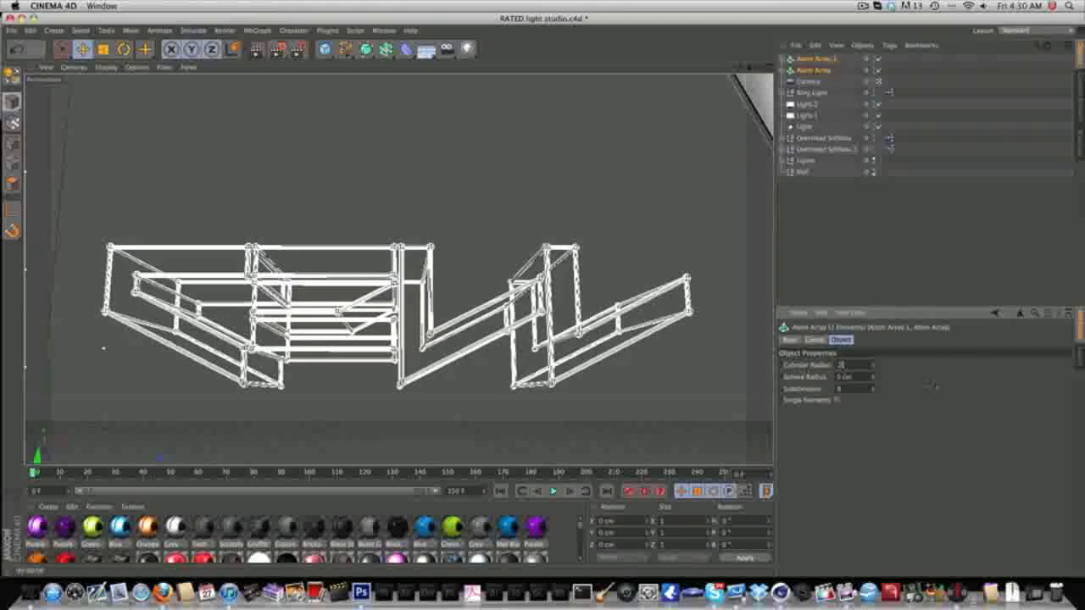
{"action": "key", "text": "Return"}
Set the sphere radius of both Atom Arrays to 0.2 cm.
{"action": "double_click", "coordinate": [846, 377]}
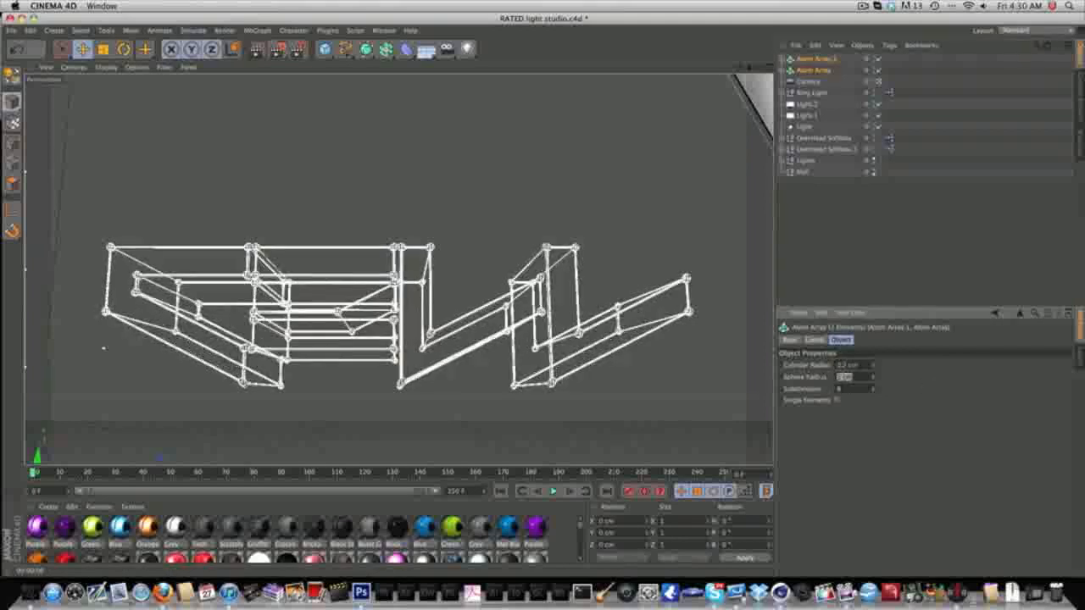
{"action": "type", "text": "0.1"}
{"action": "key", "text": "Return"}
{"action": "left_click_drag", "start_coordinate": [859, 378], "coordinate": [834, 378]}
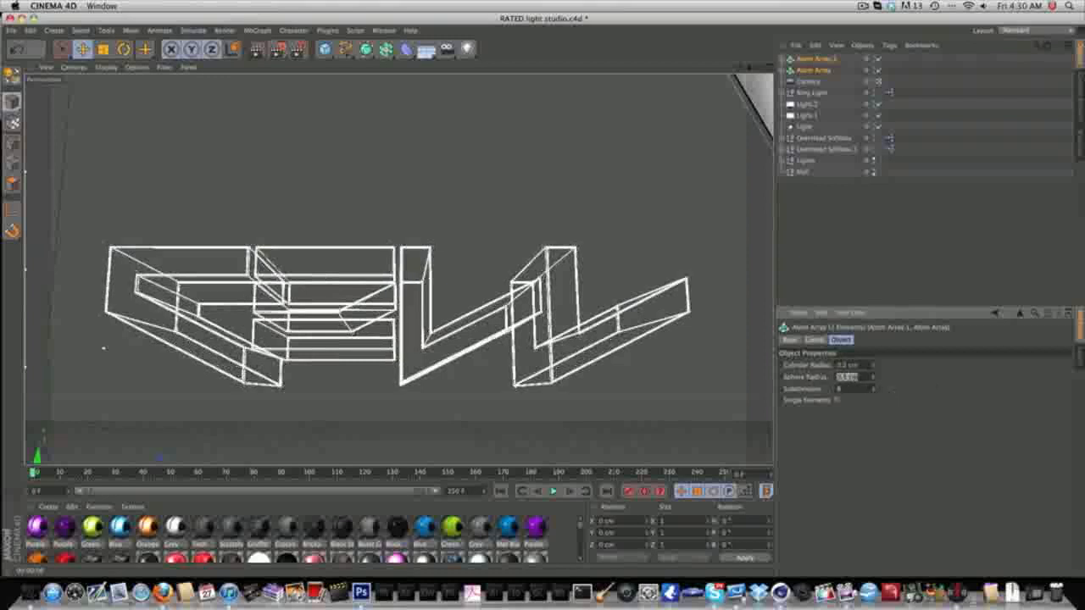
{"action": "type", "text": "0.2"}
{"action": "key", "text": "Return"}
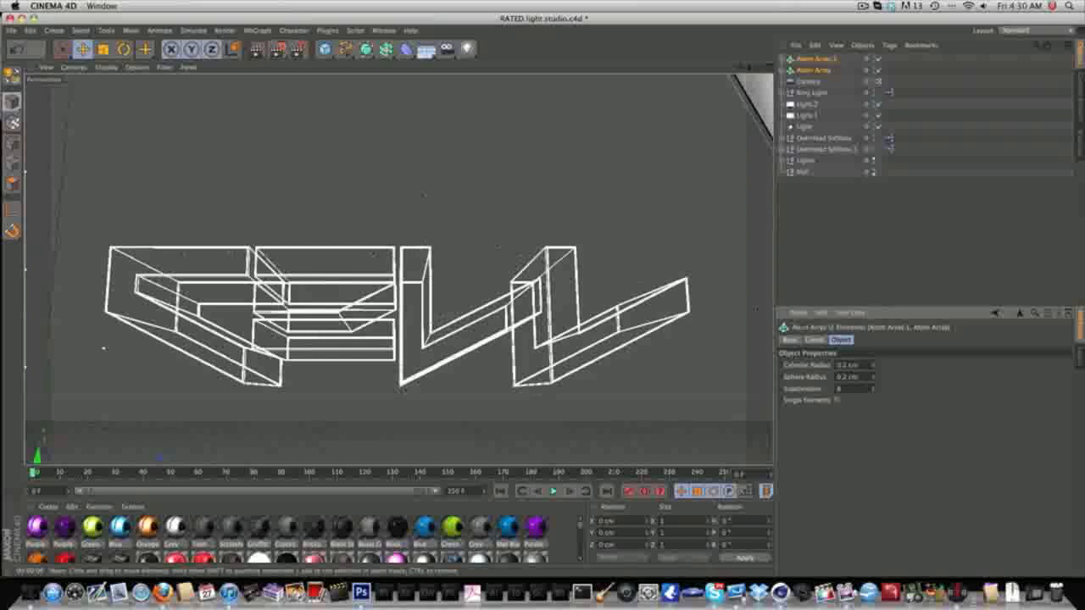
Enable Single Elements on both Atom Arrays and render a viewport preview, accepting the missing-texture error.
{"action": "left_click", "coordinate": [837, 400]}
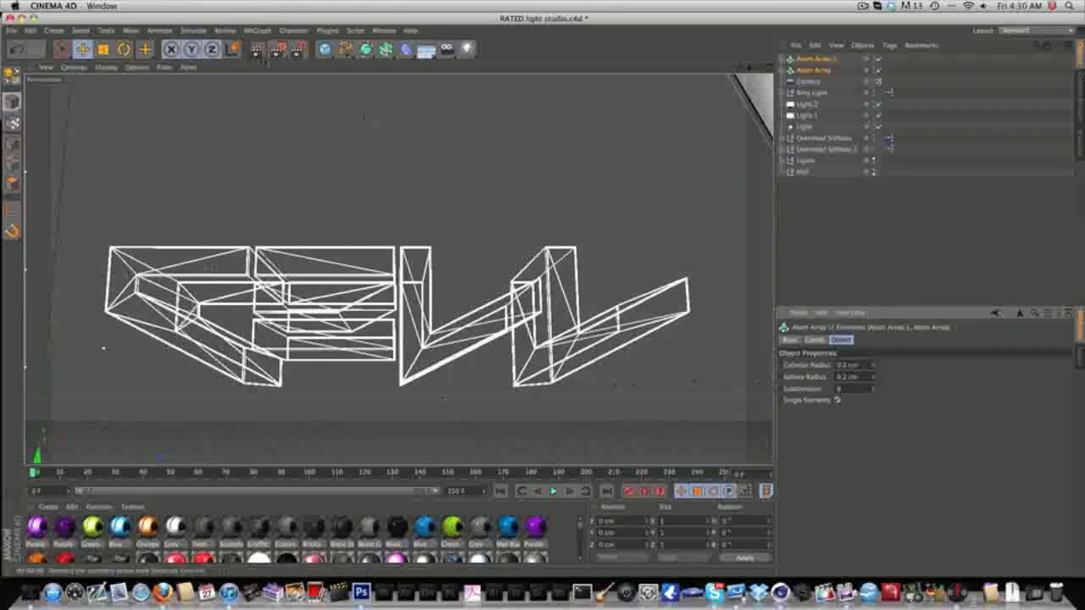
{"action": "left_click", "coordinate": [259, 51]}
{"action": "left_click", "coordinate": [280, 194]}
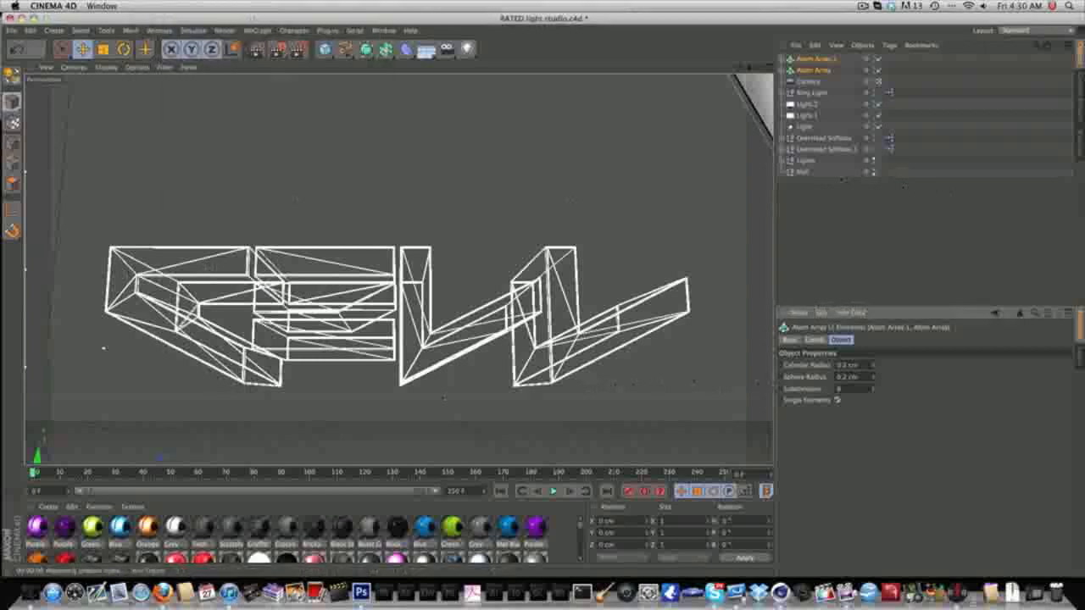
Set the save file name for the render output to CELL in the render settings.
{"action": "left_click", "coordinate": [816, 70]}
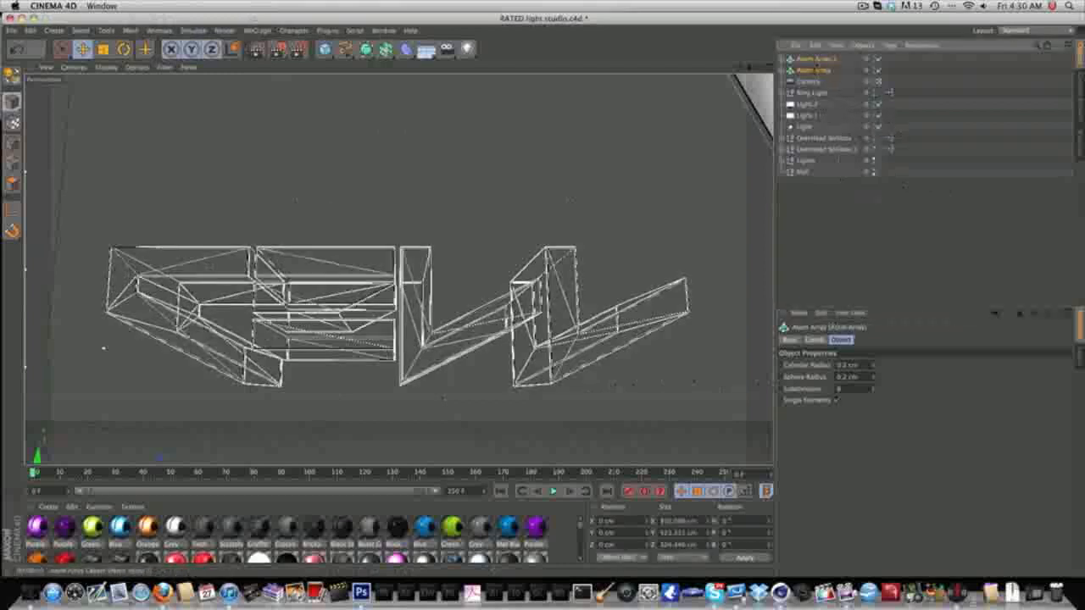
{"action": "left_click", "coordinate": [817, 60], "text": "shift"}
{"action": "left_click", "coordinate": [297, 49]}
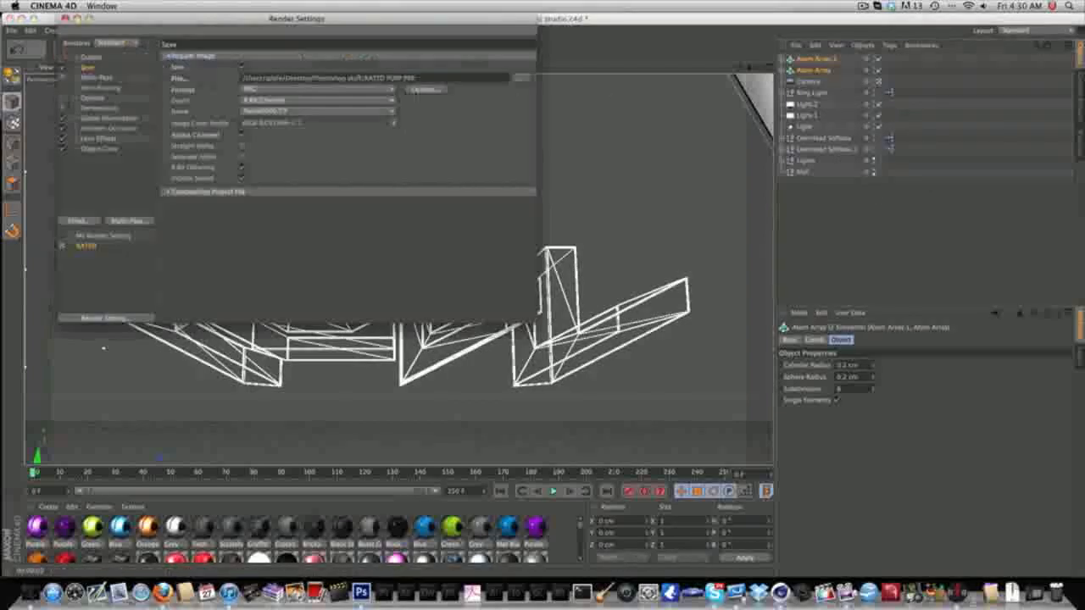
{"action": "left_click_drag", "start_coordinate": [399, 82], "coordinate": [365, 86]}
{"action": "type", "text": "E3DL"}
{"action": "left_click", "coordinate": [523, 78]}
{"action": "key", "text": "Return"}
{"action": "left_click", "coordinate": [65, 18]}
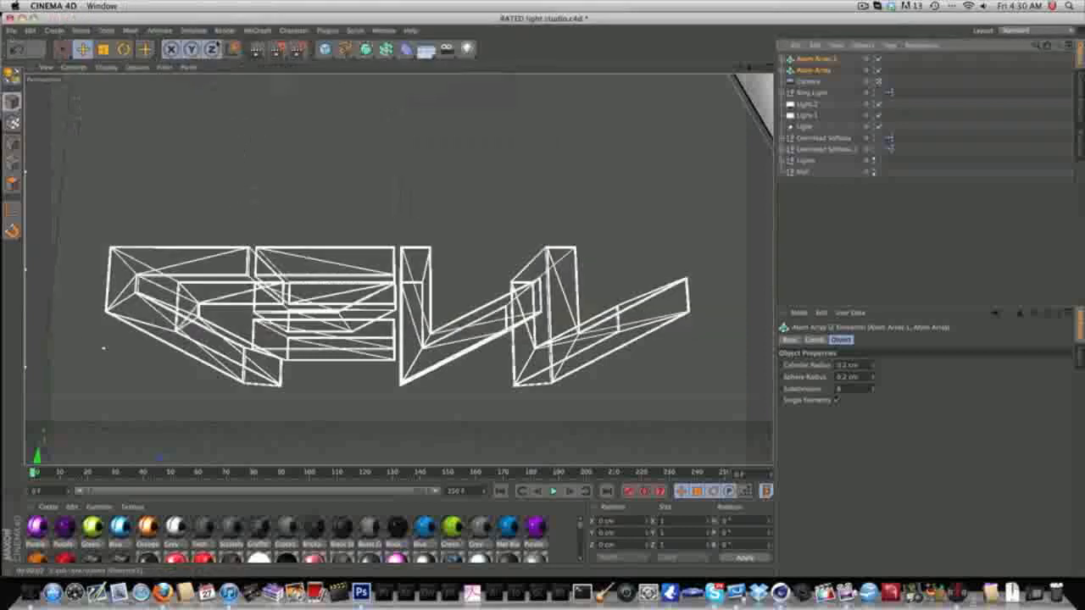
Render the CELL wireframe to the Picture Viewer despite the missing textures, viewing the earlier OBEY BLUE render for comparison.
{"action": "left_click", "coordinate": [280, 49]}
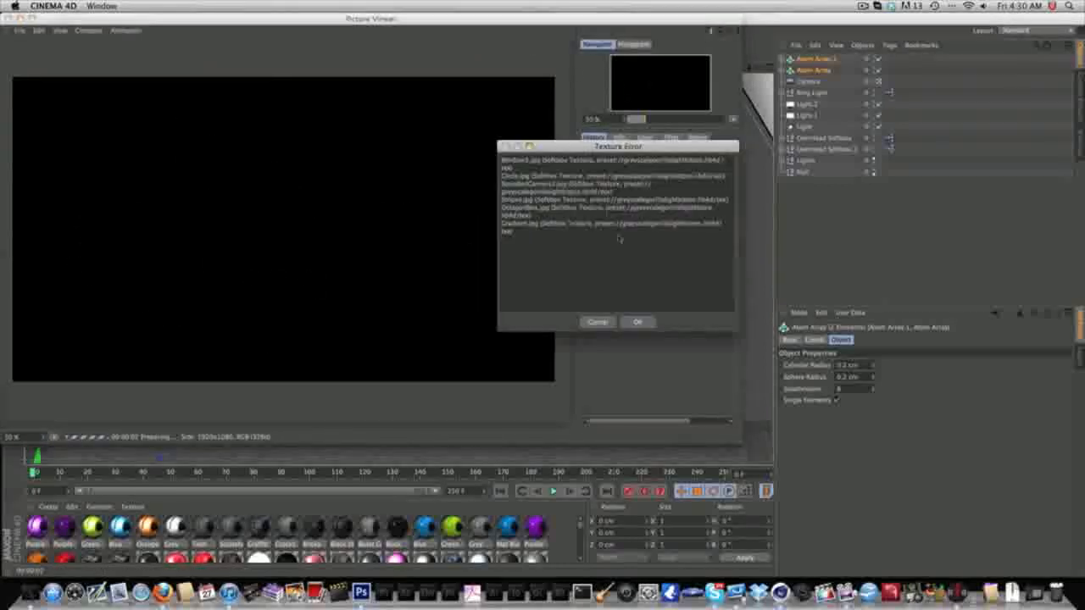
{"action": "left_click", "coordinate": [637, 322]}
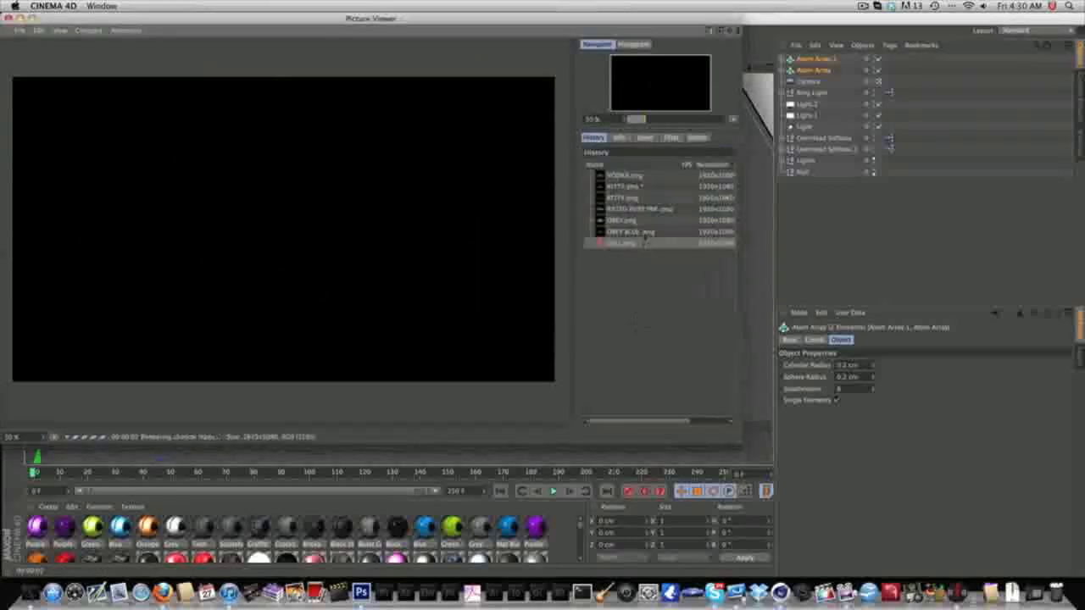
{"action": "left_click", "coordinate": [632, 232]}
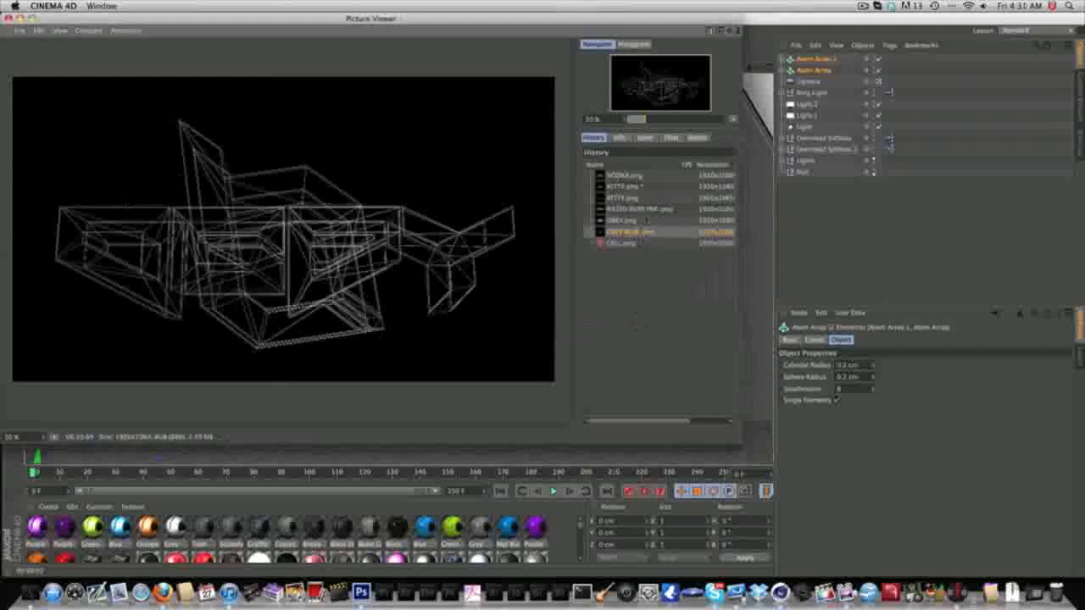
{"action": "left_click", "coordinate": [620, 243]}
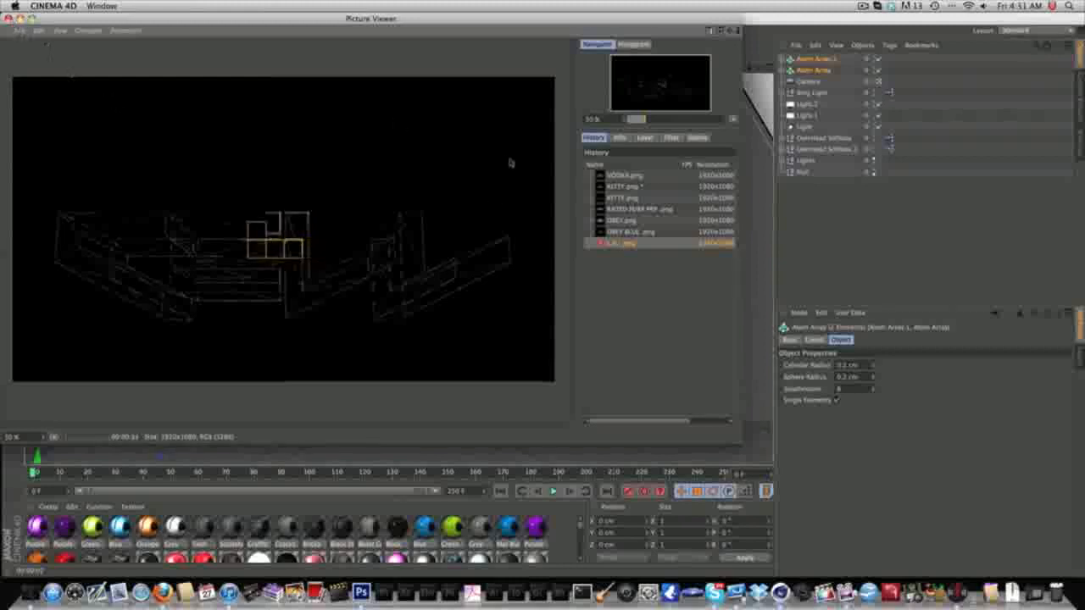
{"action": "key", "text": "super+w"}
{"action": "left_click", "coordinate": [574, 202]}
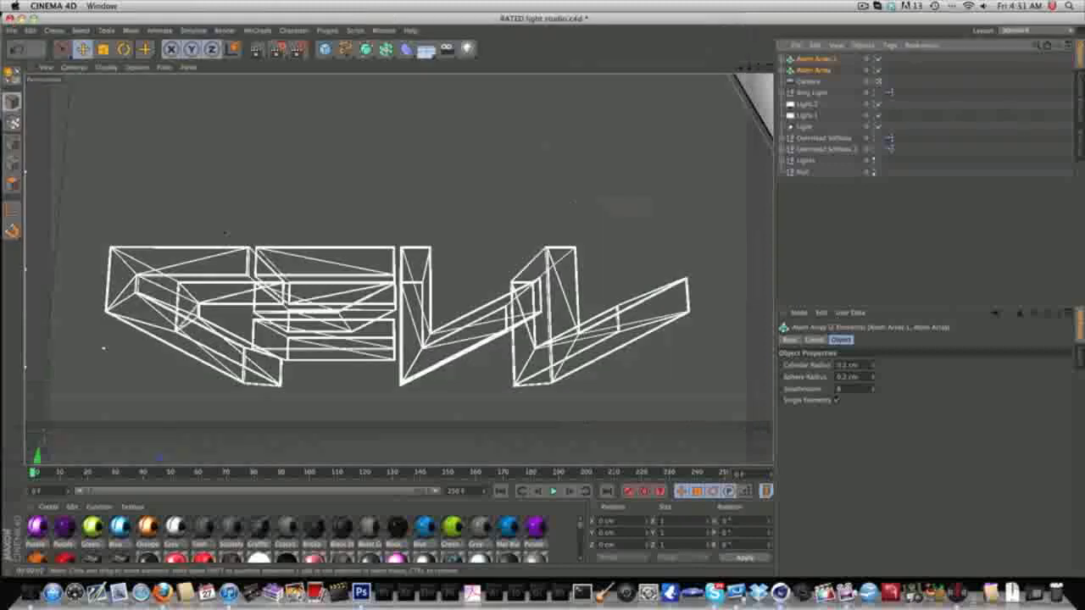
Switch to Photoshop and browse to the Photoshop stuff folder for opening a file.
{"action": "left_click", "coordinate": [361, 592]}
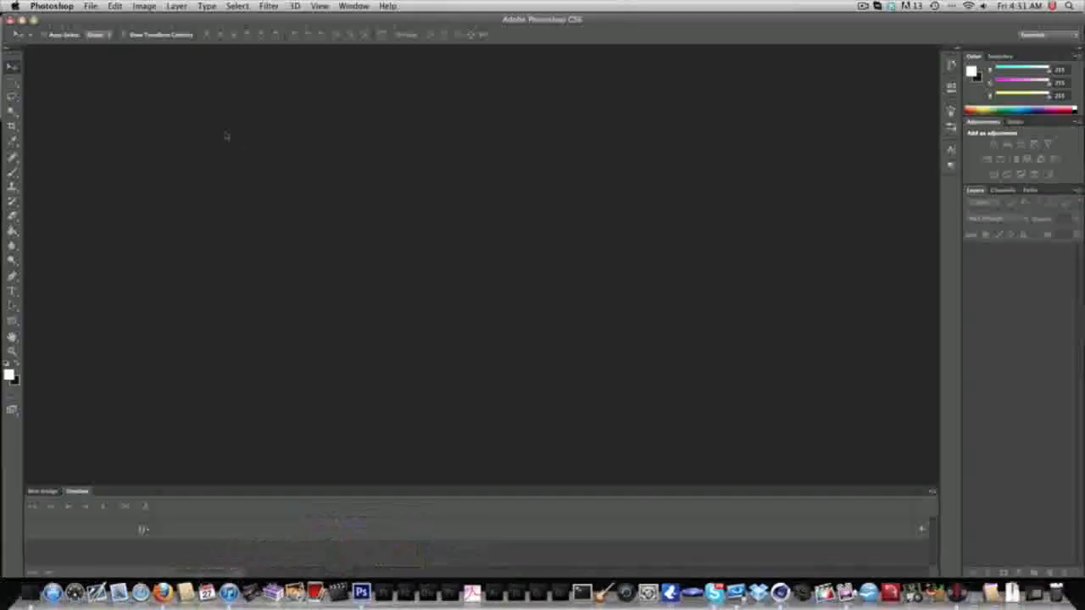
{"action": "left_click", "coordinate": [87, 6]}
{"action": "left_click", "coordinate": [102, 32]}
{"action": "scroll", "coordinate": [366, 223], "scroll_direction": "down", "scroll_amount": 3}
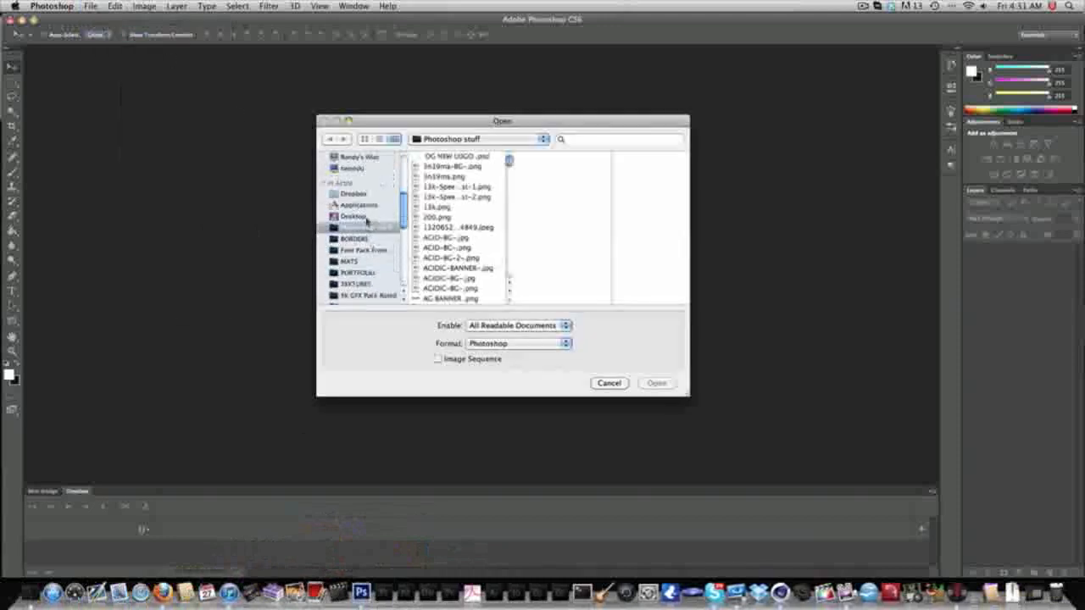
{"action": "left_click", "coordinate": [363, 218]}
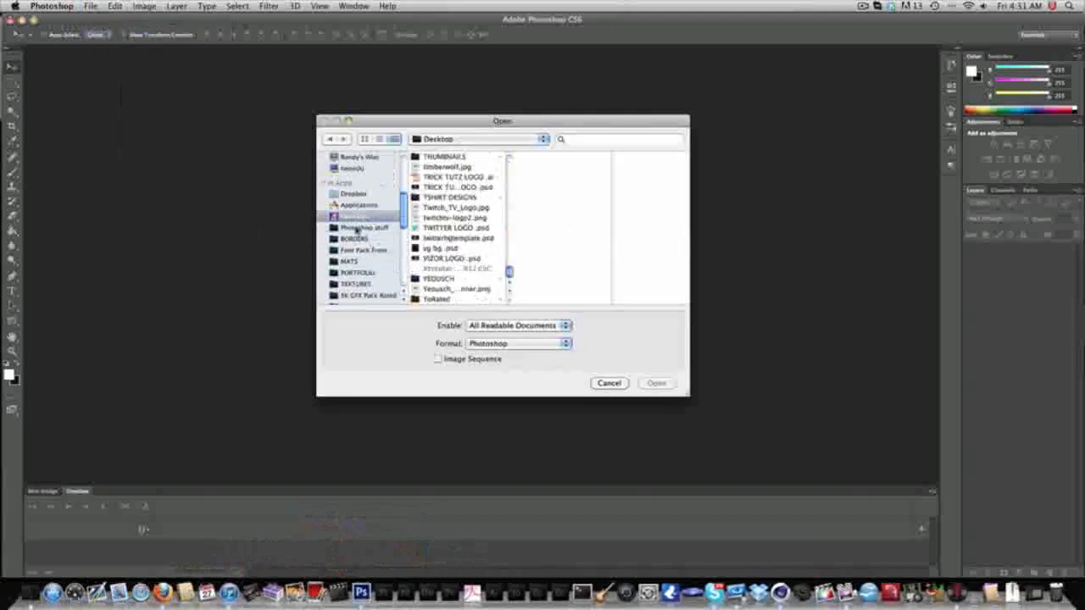
{"action": "left_click", "coordinate": [357, 229]}
Find the wireframe render OBEY BLUE .png in the Photoshop stuff folder, previewing nearby OBEY files, and open it.
{"action": "scroll", "coordinate": [486, 218], "scroll_direction": "down", "scroll_amount": 10}
{"action": "left_click", "coordinate": [486, 215]}
{"action": "scroll", "coordinate": [473, 222], "scroll_direction": "down", "scroll_amount": 10}
{"action": "left_click", "coordinate": [472, 221]}
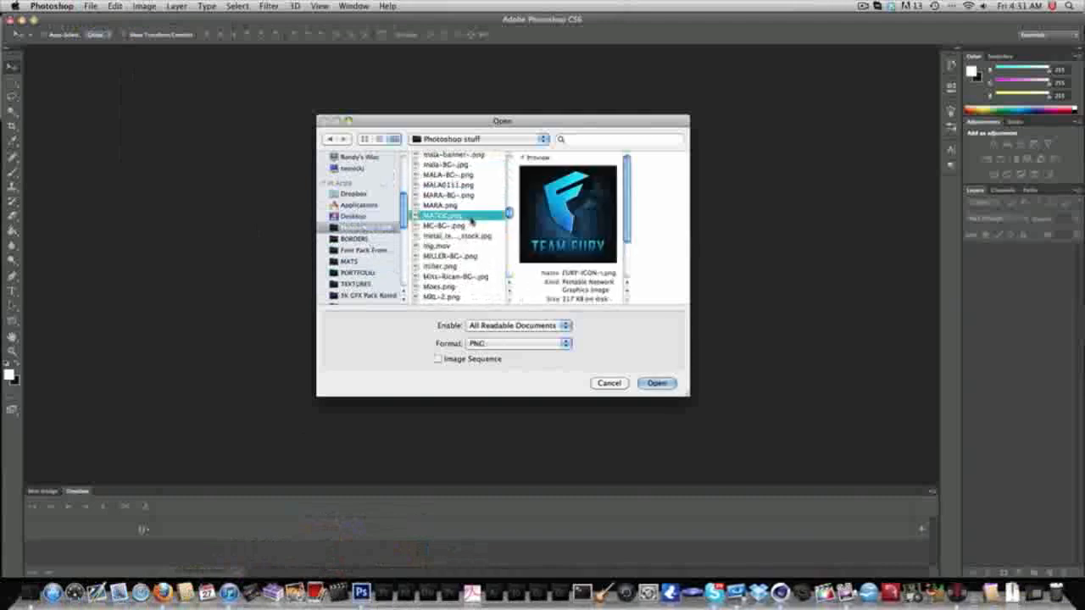
{"action": "scroll", "coordinate": [472, 220], "scroll_direction": "down", "scroll_amount": 10}
{"action": "left_click", "coordinate": [466, 245]}
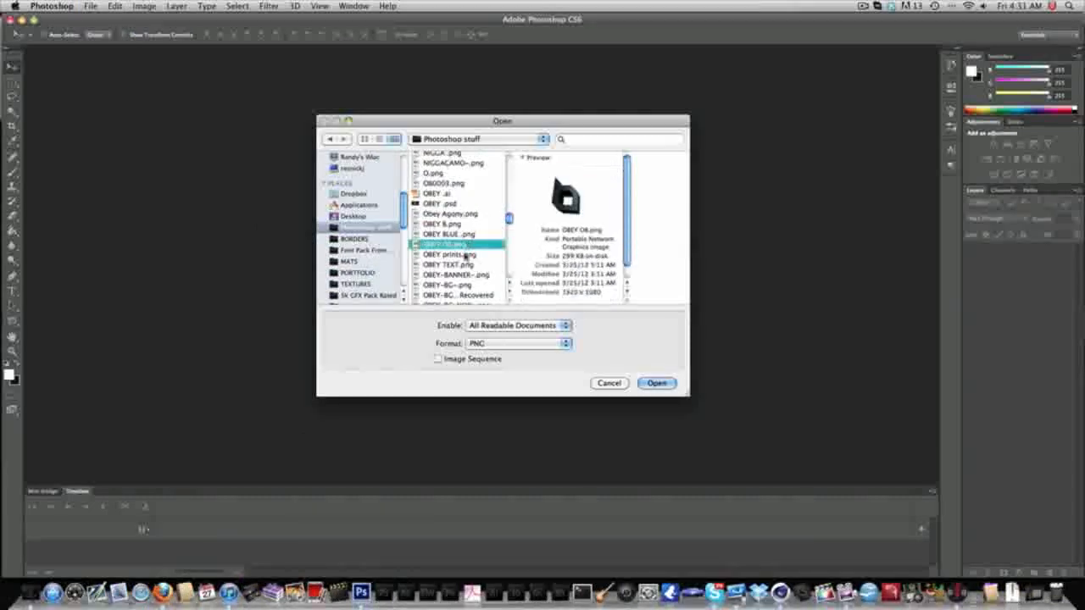
{"action": "left_click", "coordinate": [465, 255]}
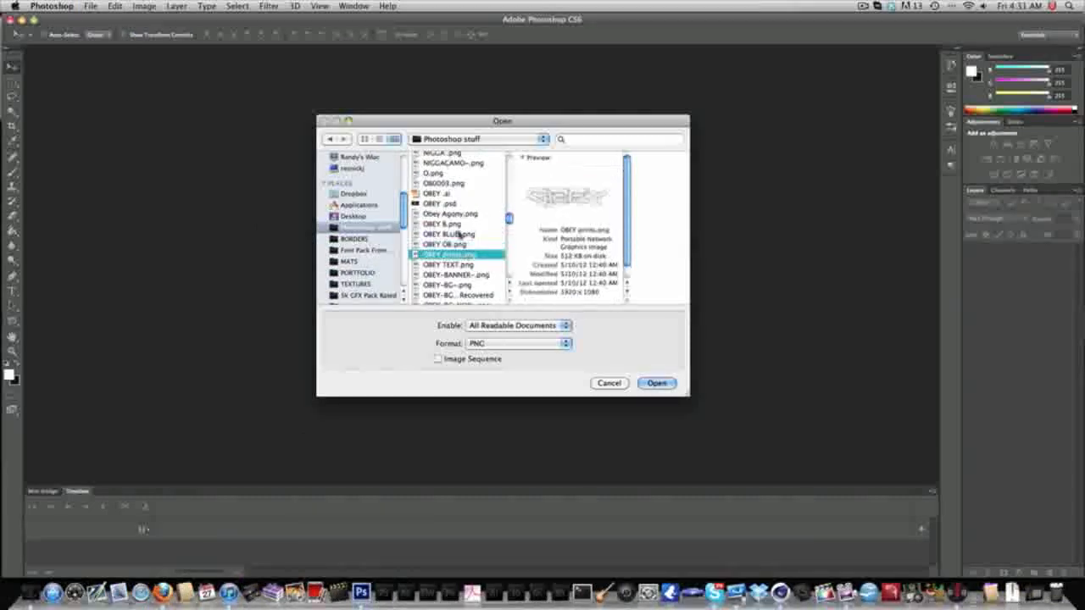
{"action": "left_click", "coordinate": [462, 234]}
{"action": "left_click", "coordinate": [458, 224]}
{"action": "left_click", "coordinate": [458, 215]}
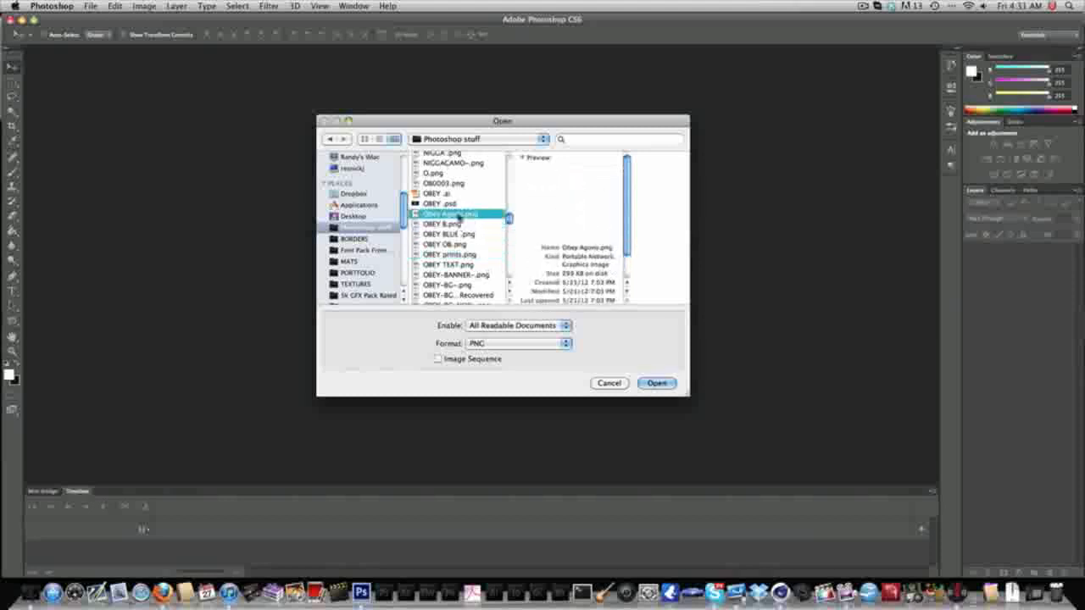
{"action": "double_click", "coordinate": [460, 233]}
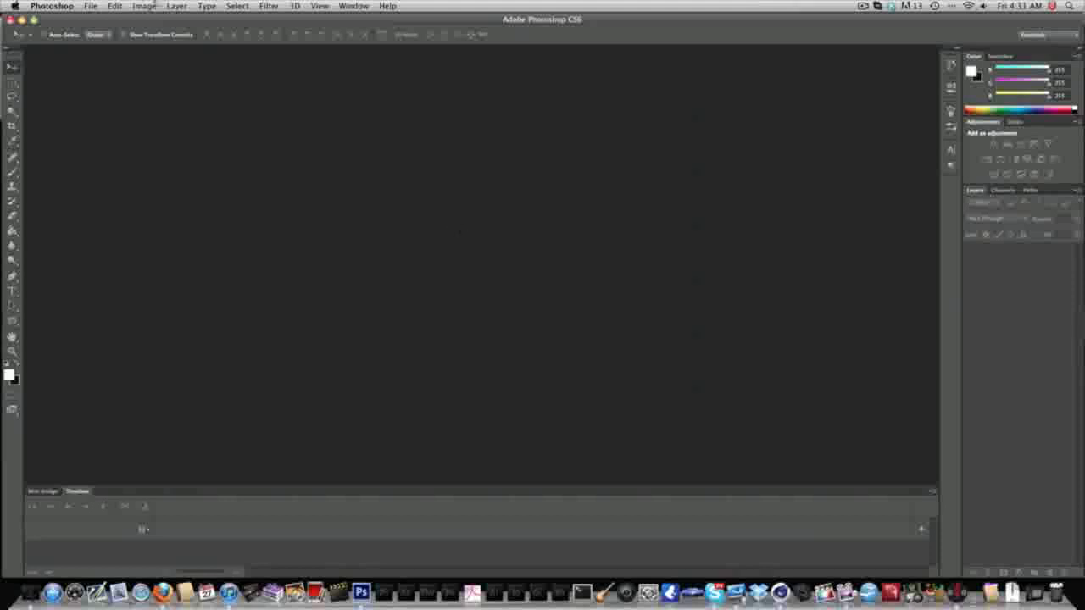
Browse the Photoshop stuff folder for the solid text render OBEY.png and open it as a second document.
{"action": "left_click", "coordinate": [91, 6]}
{"action": "left_click", "coordinate": [100, 29]}
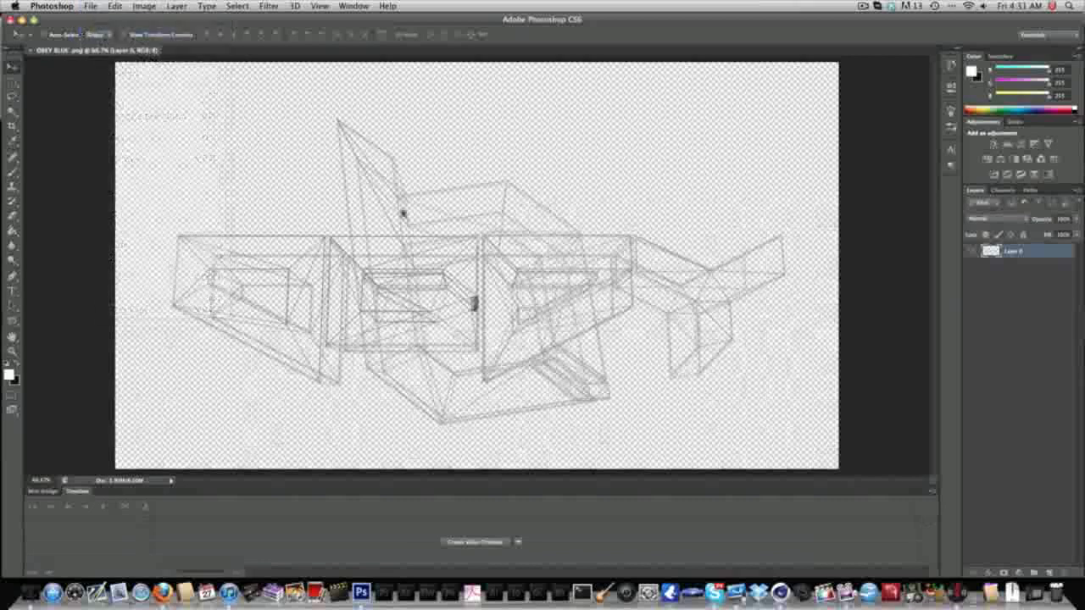
{"action": "scroll", "coordinate": [474, 237], "scroll_direction": "down", "scroll_amount": 15}
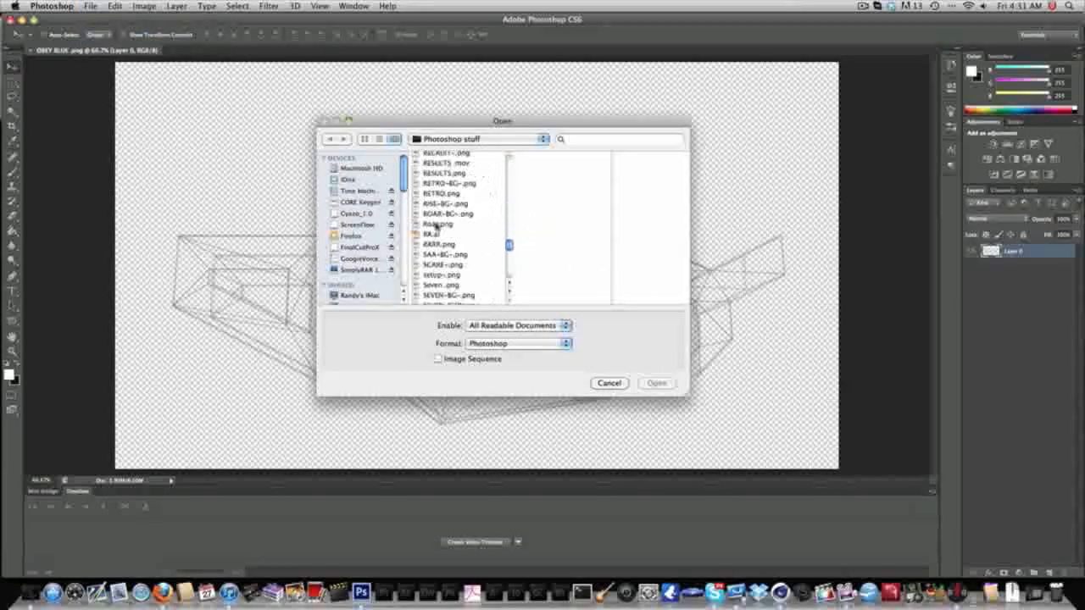
{"action": "left_click", "coordinate": [450, 224]}
{"action": "scroll", "coordinate": [450, 224], "scroll_direction": "up", "scroll_amount": 5}
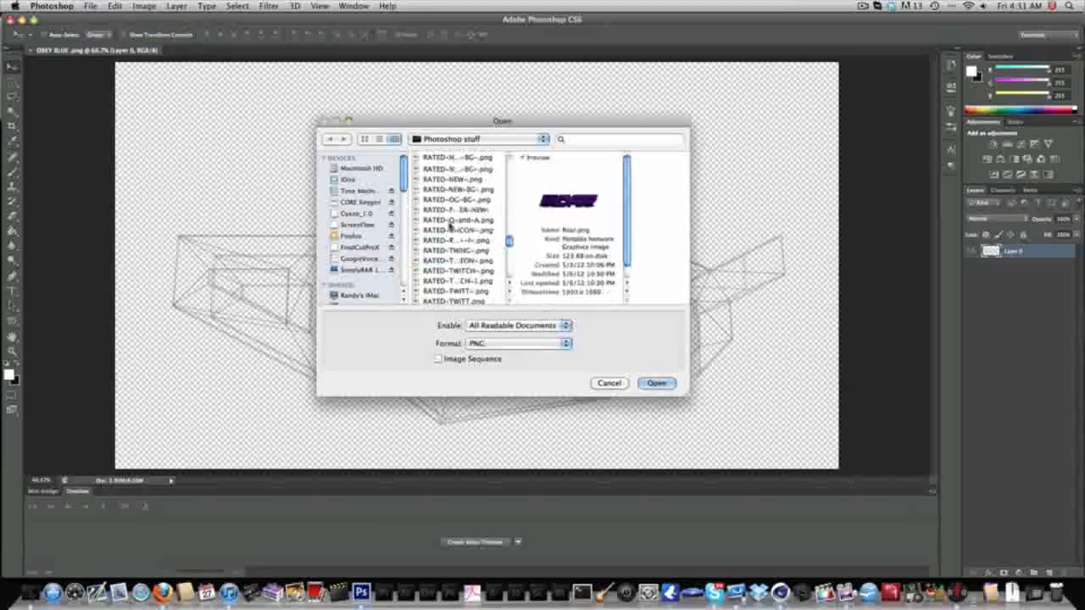
{"action": "left_click", "coordinate": [450, 220]}
{"action": "scroll", "coordinate": [450, 219], "scroll_direction": "up", "scroll_amount": 8}
{"action": "left_click", "coordinate": [450, 229]}
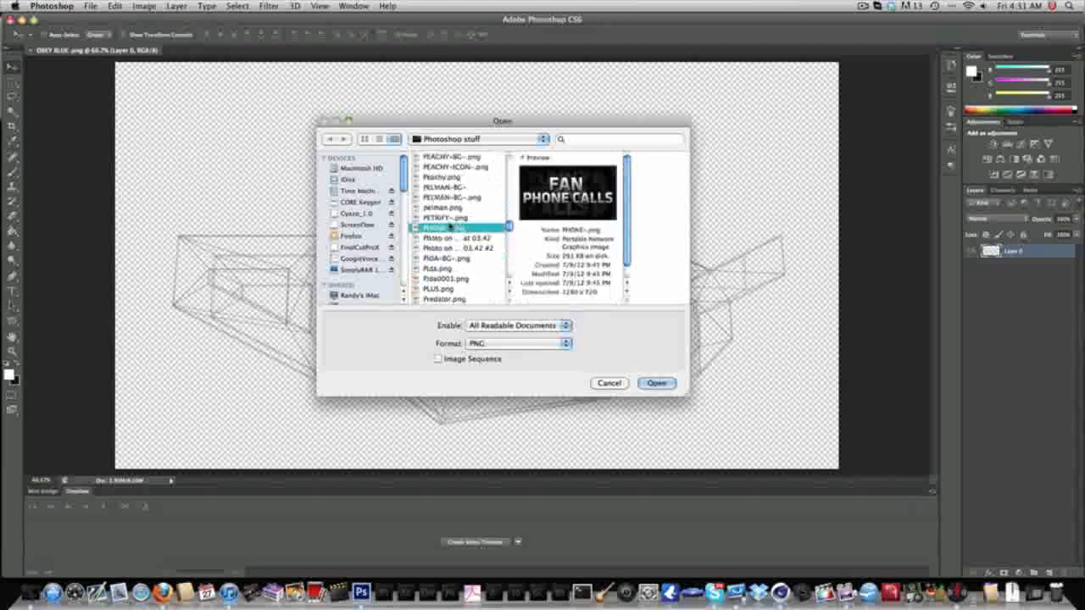
{"action": "scroll", "coordinate": [450, 227], "scroll_direction": "up", "scroll_amount": 3}
{"action": "left_click", "coordinate": [450, 225]}
{"action": "left_click", "coordinate": [450, 206]}
{"action": "left_click", "coordinate": [450, 214]}
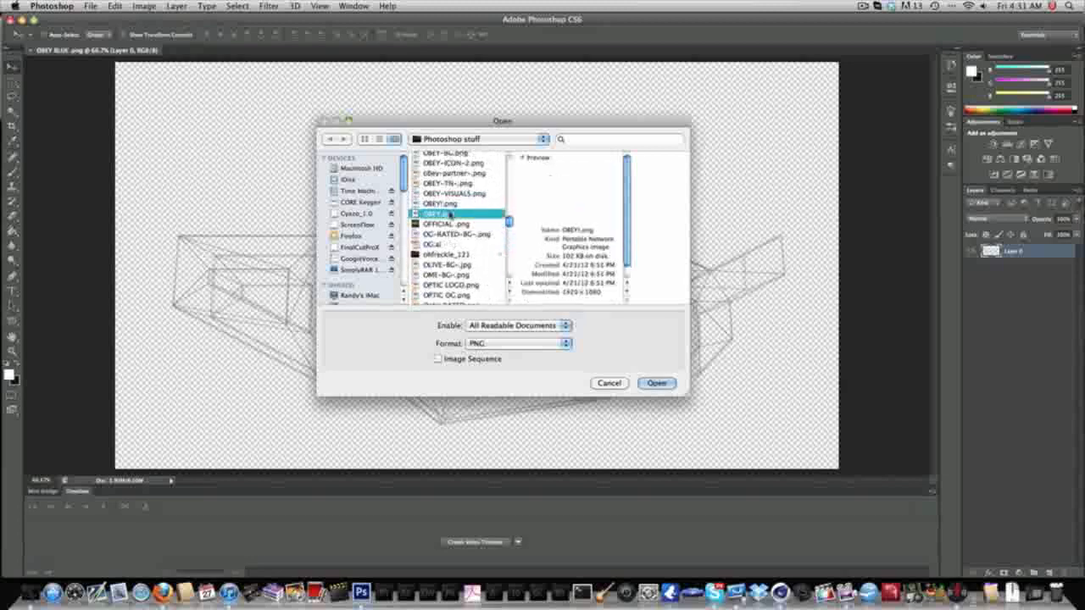
{"action": "double_click", "coordinate": [450, 215]}
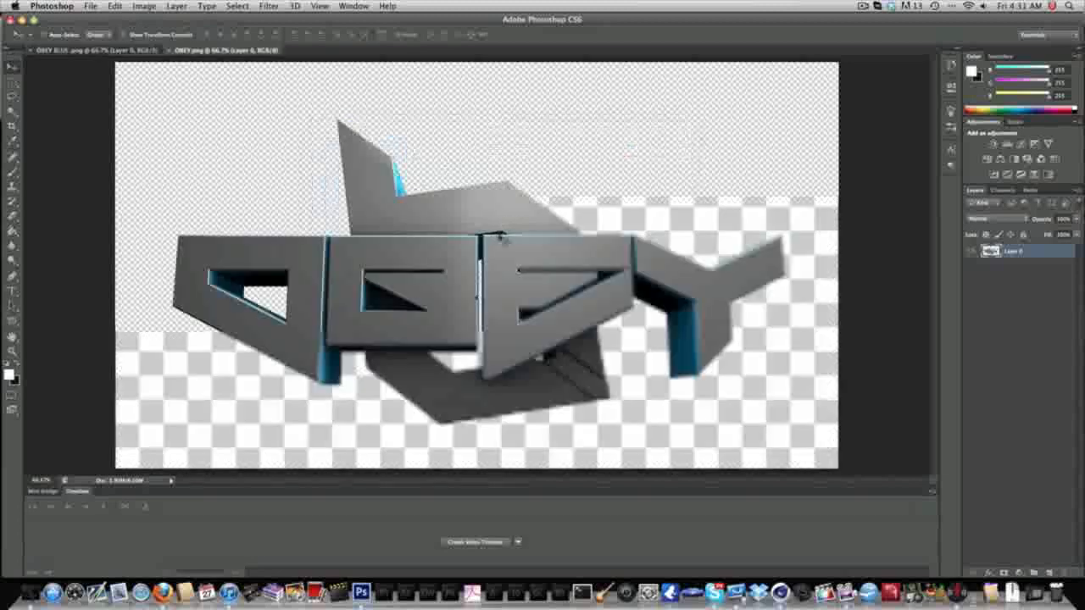
Copy the wireframe layer from OBEY BLUE .png into the OBEY.png document, aligned over the solid text.
{"action": "left_click", "coordinate": [115, 51]}
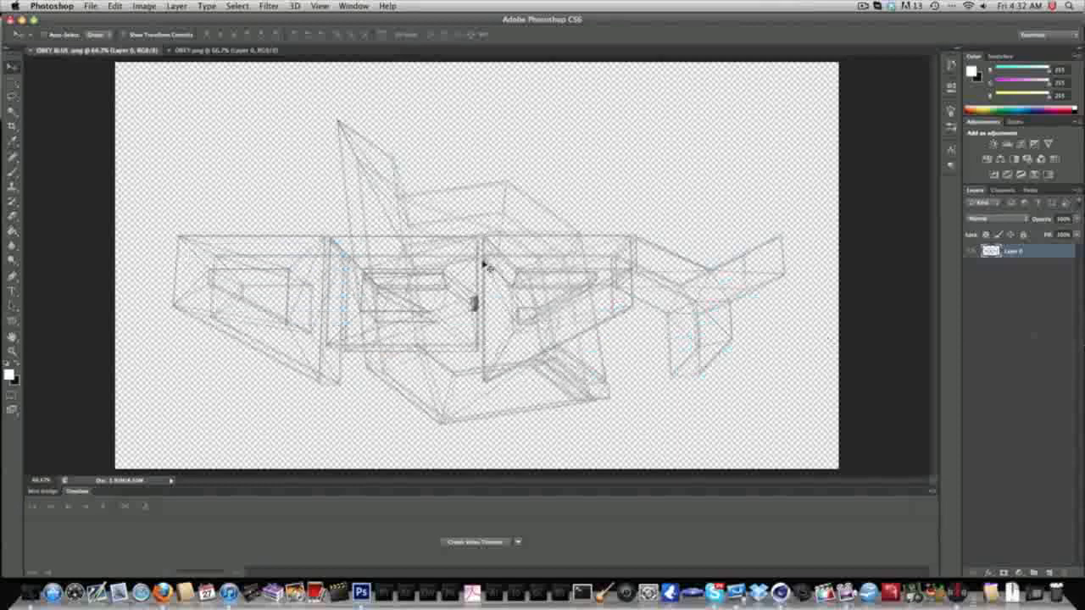
{"action": "left_click", "coordinate": [211, 50]}
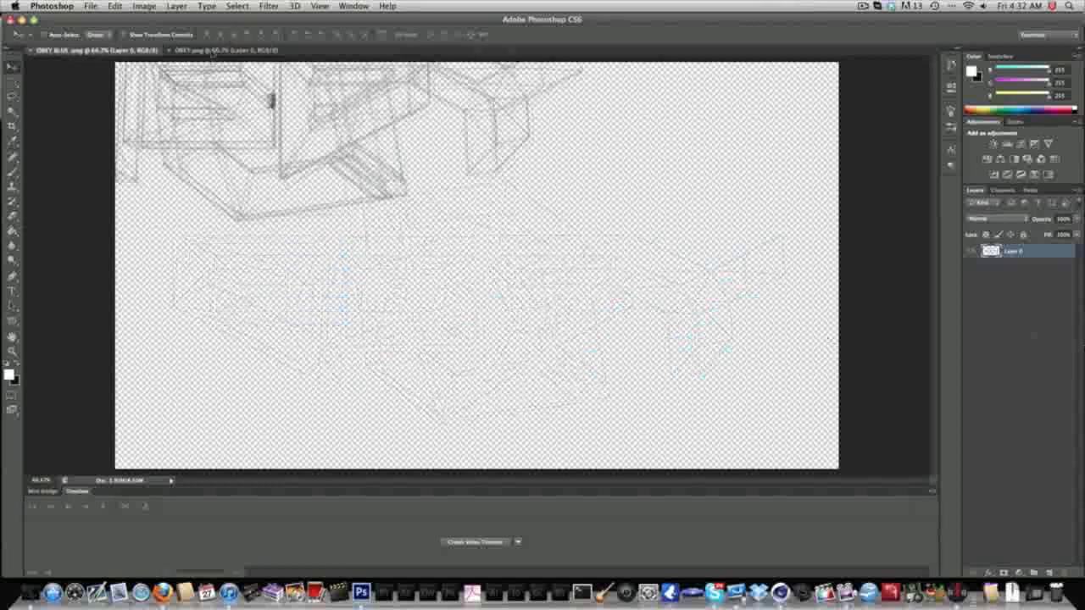
{"action": "left_click_drag", "start_coordinate": [212, 51], "coordinate": [438, 251]}
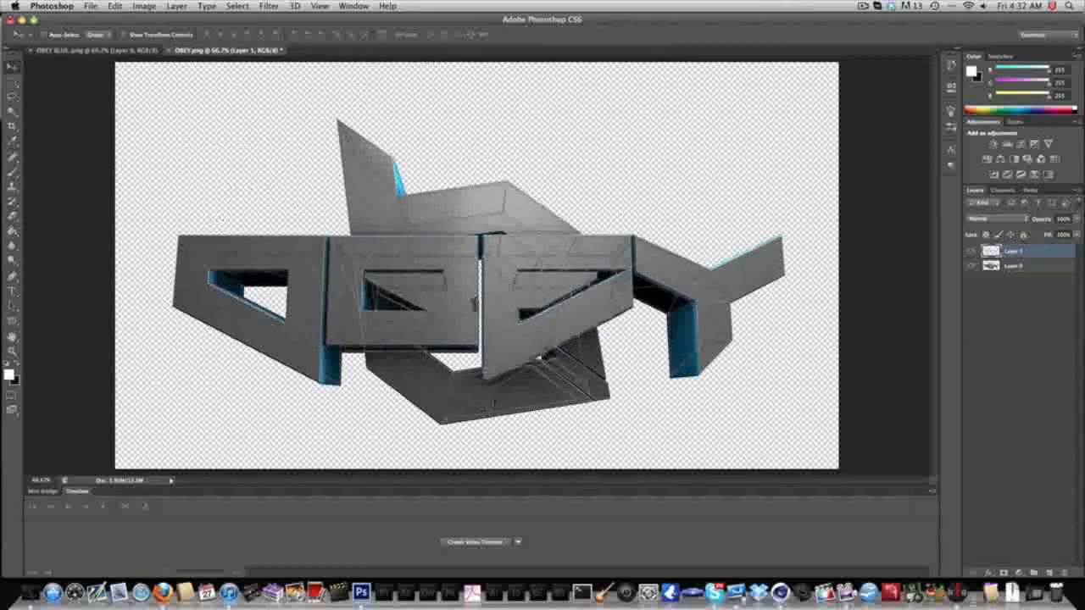
Add a Color Overlay to the wireframe layer in bright blue 00d2ff, based on the blue edge of the text.
{"action": "left_click", "coordinate": [1029, 268]}
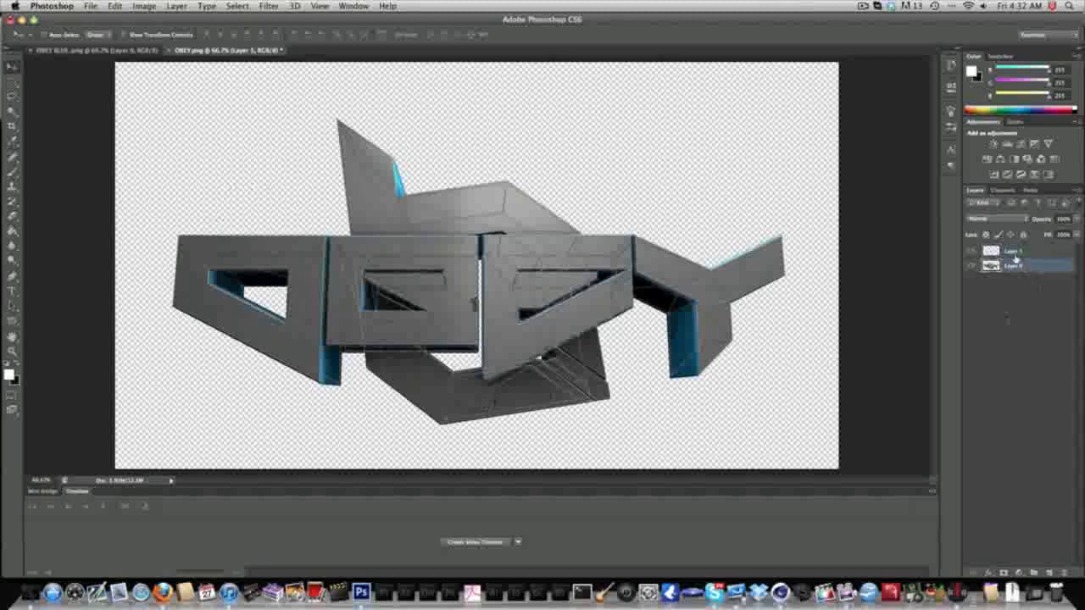
{"action": "left_click", "coordinate": [1016, 254]}
{"action": "left_click", "coordinate": [985, 574]}
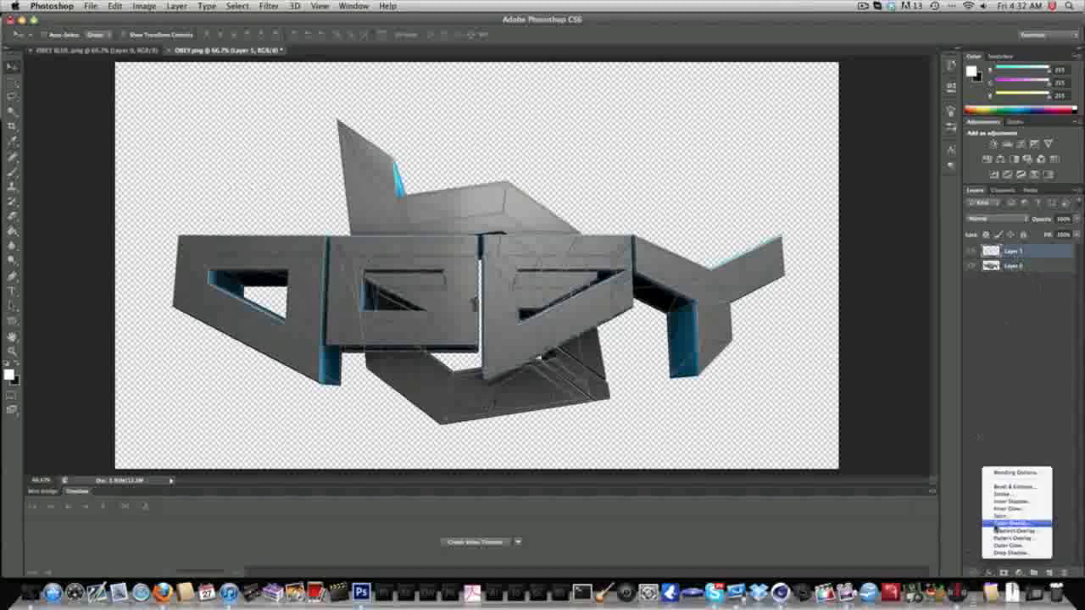
{"action": "left_click", "coordinate": [1000, 523]}
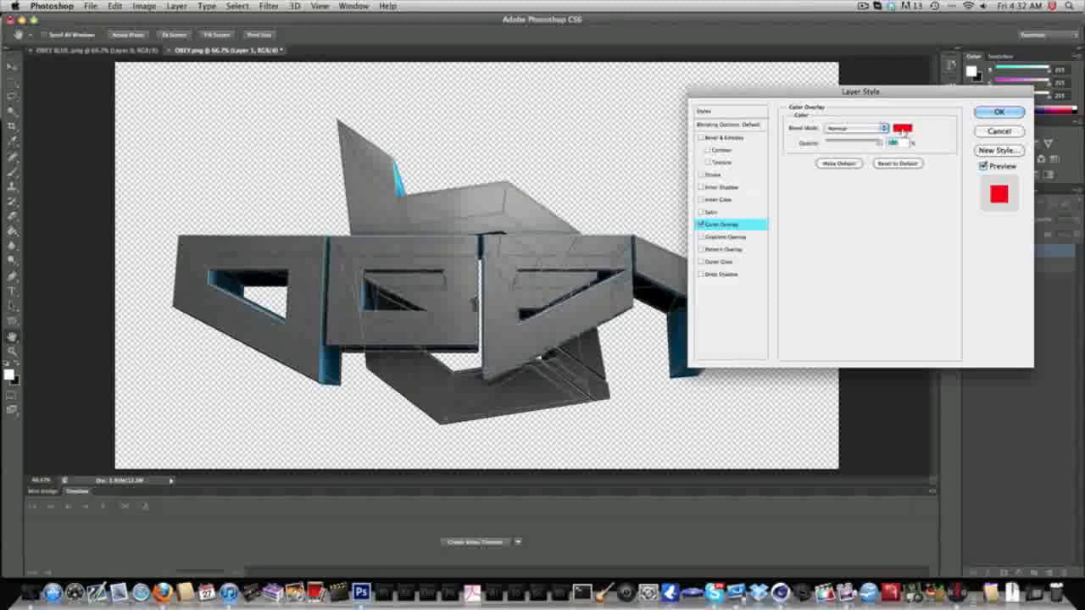
{"action": "left_click", "coordinate": [902, 128]}
{"action": "left_click", "coordinate": [397, 173]}
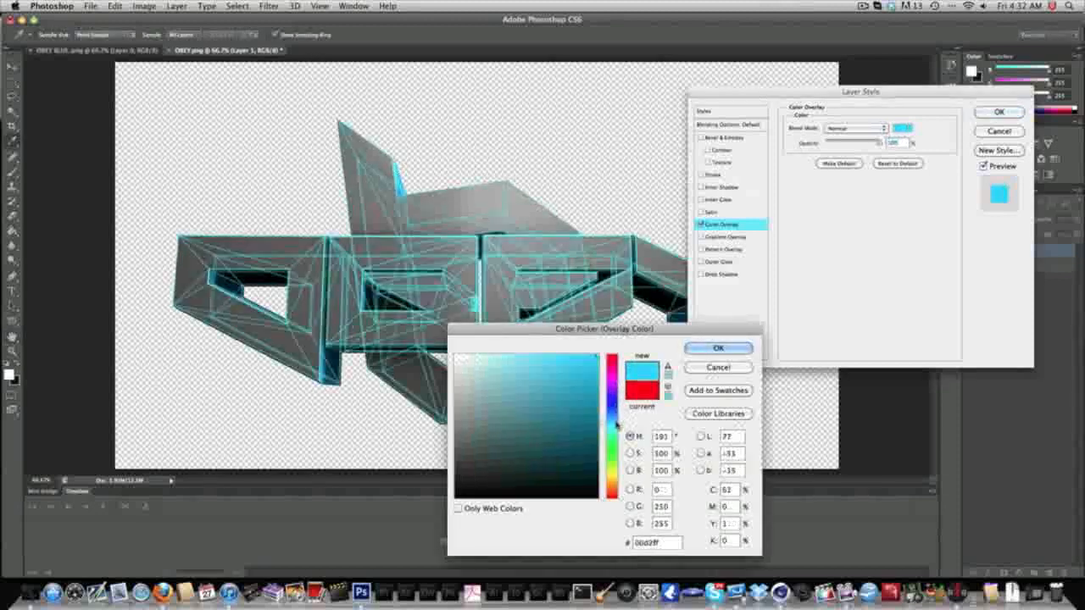
{"action": "left_click", "coordinate": [718, 347]}
Set the Color Overlay's blend mode to Overlay, apply it, and rasterize the wireframe layer's style.
{"action": "left_click", "coordinate": [843, 132]}
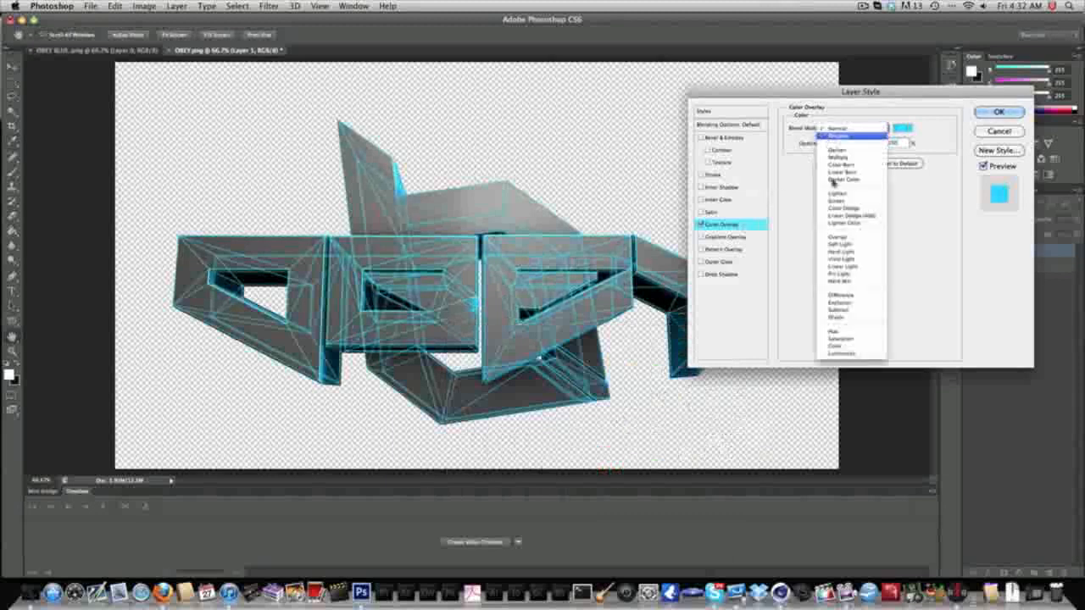
{"action": "left_click", "coordinate": [840, 239]}
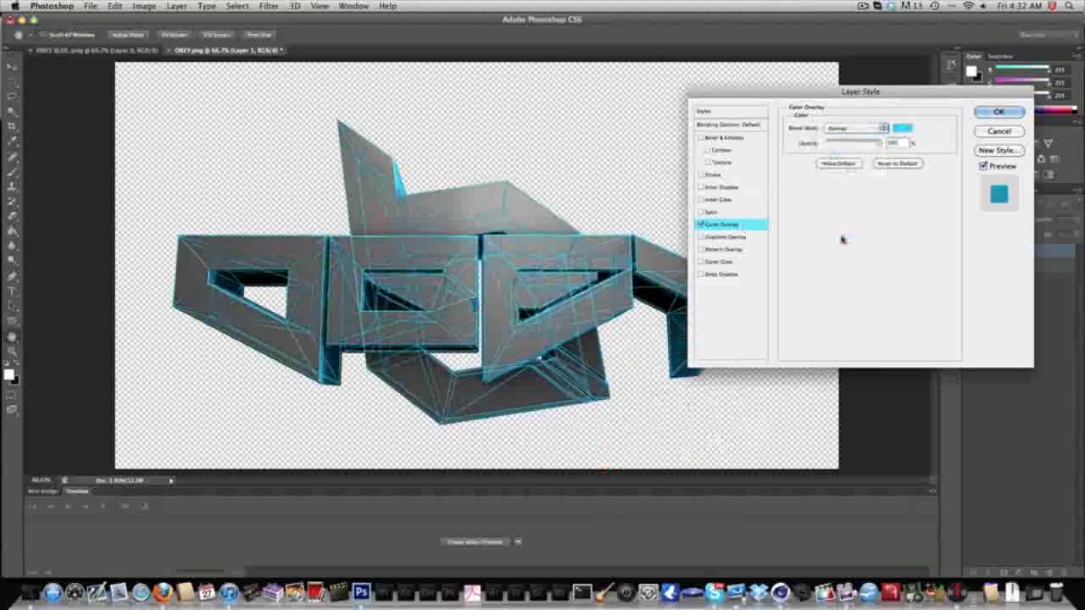
{"action": "key", "text": "Return"}
{"action": "right_click", "coordinate": [1030, 251]}
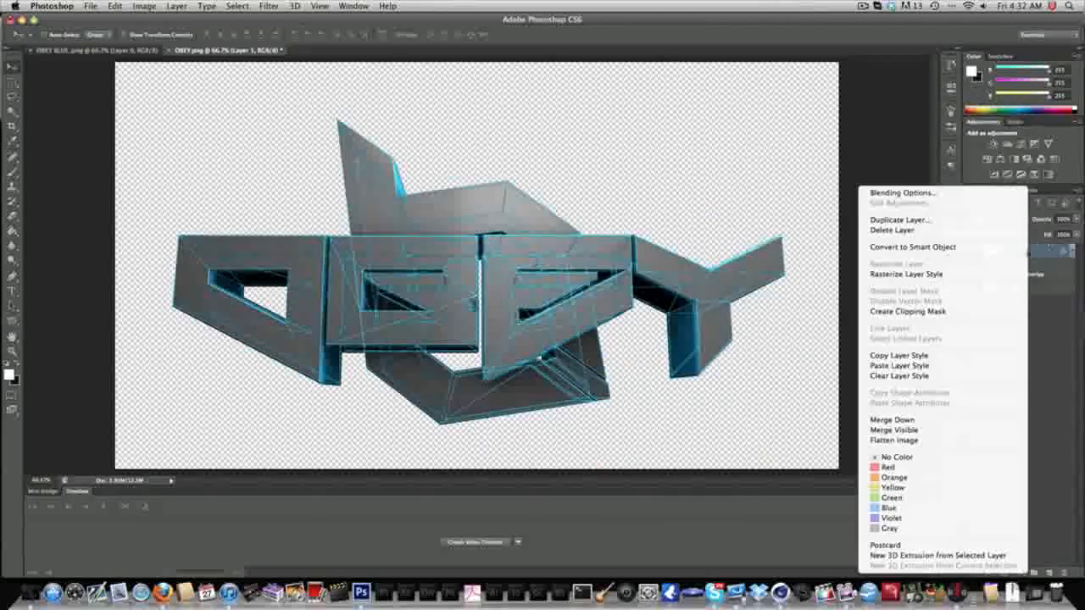
{"action": "left_click", "coordinate": [962, 274]}
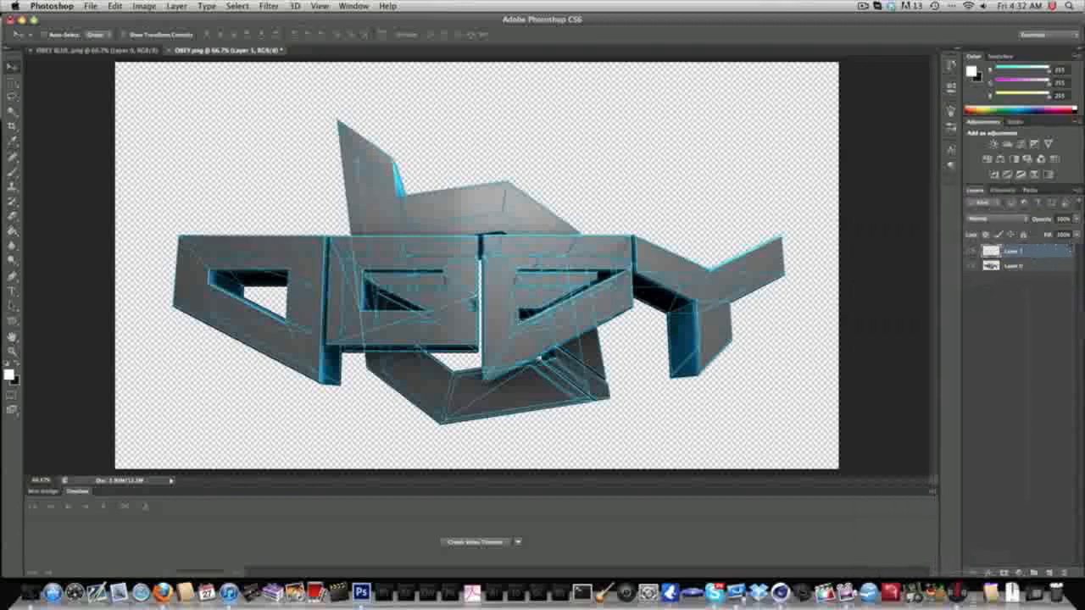
Try 10% opacity on the wireframe layer, change it to 20%, and move the layer beneath the solid text layer.
{"action": "type", "text": "10"}
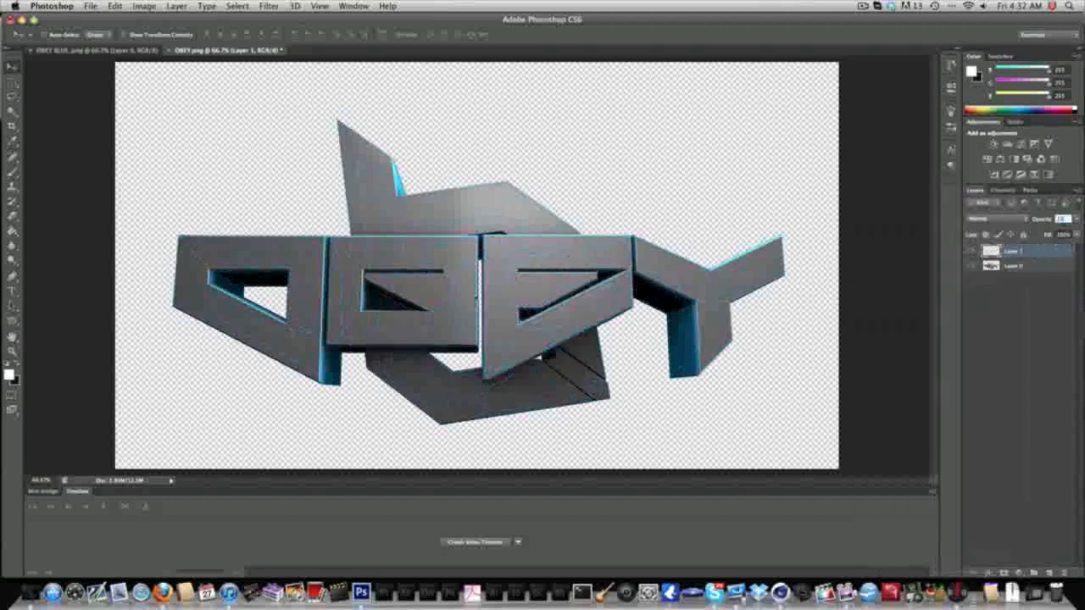
{"action": "key", "text": "Return"}
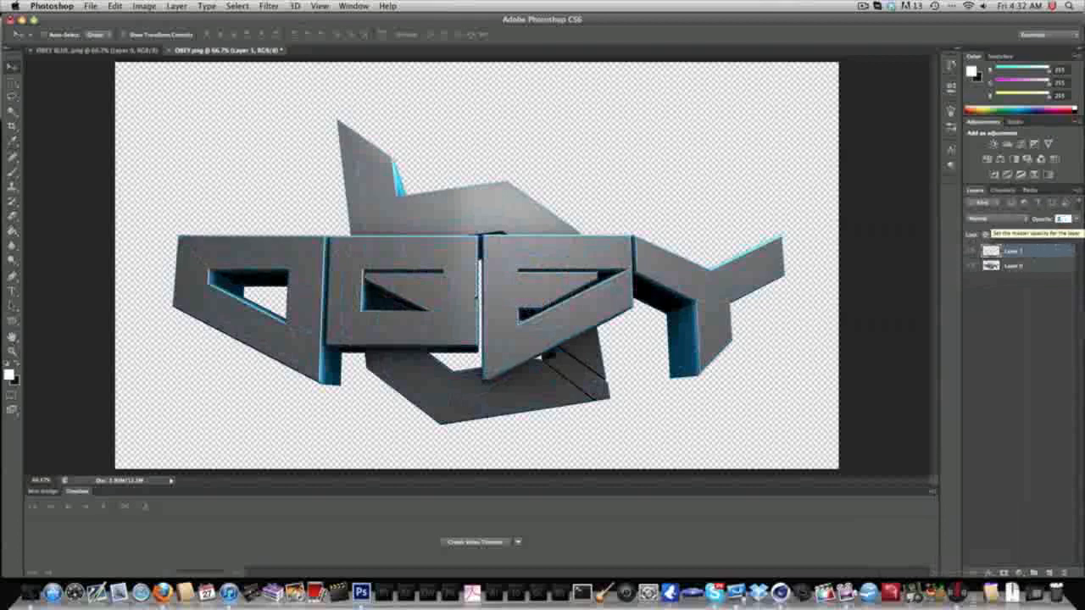
{"action": "type", "text": "20"}
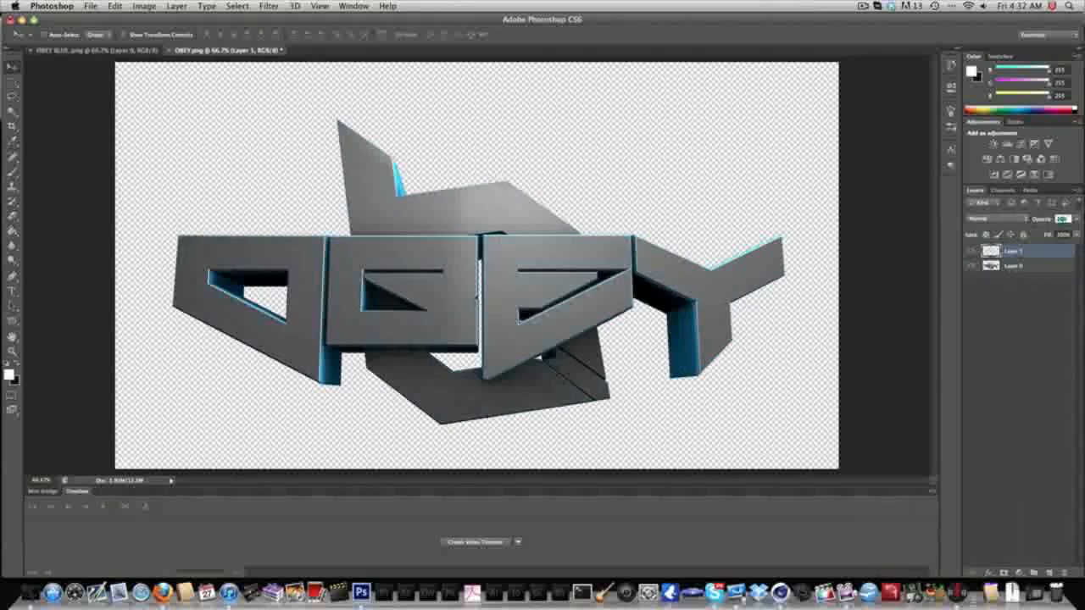
{"action": "key", "text": "Return"}
{"action": "mouse_move", "coordinate": [1020, 255]}
{"action": "left_mouse_down"}
{"action": "mouse_move", "coordinate": [1030, 270]}
{"action": "mouse_move", "coordinate": [1036, 263]}
{"action": "left_mouse_up"}
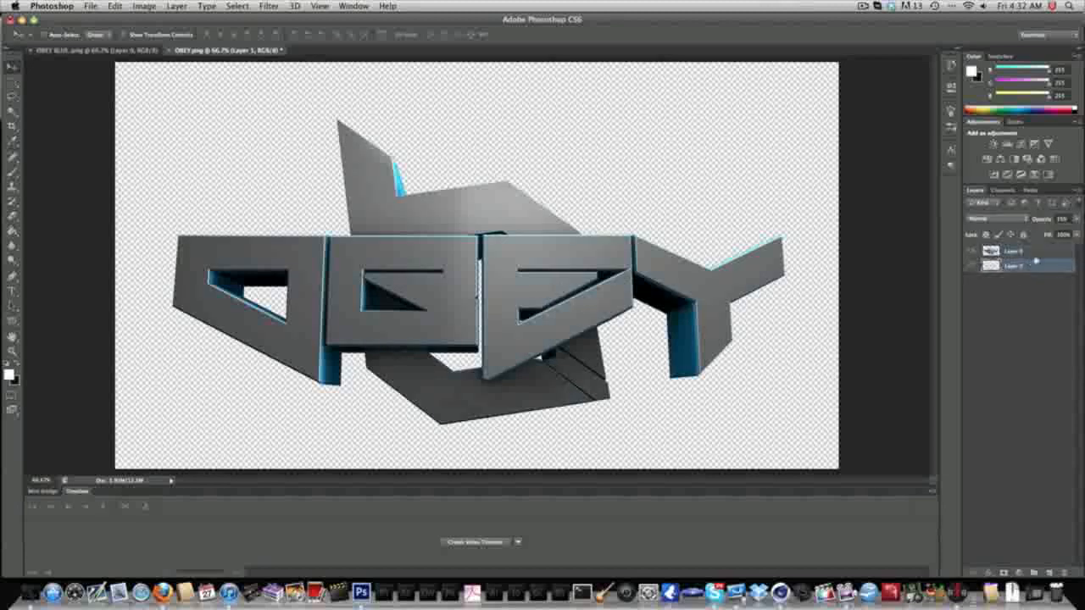
Fill a new layer beneath the wireframe layer with near-black using the Paint Bucket, and return the foreground color to white.
{"action": "key", "text": "x"}
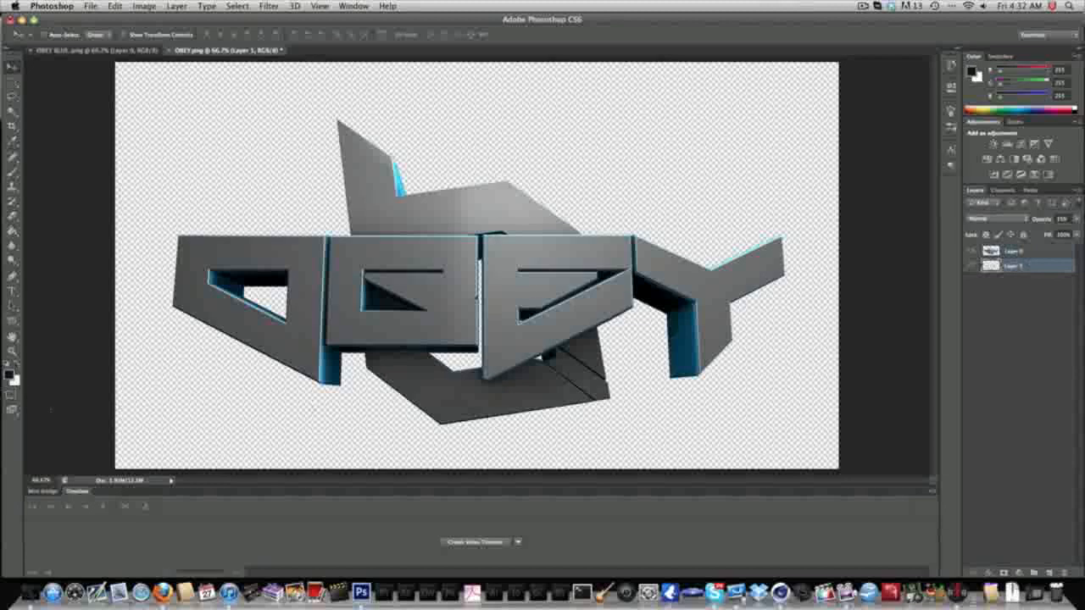
{"action": "left_click", "coordinate": [12, 231]}
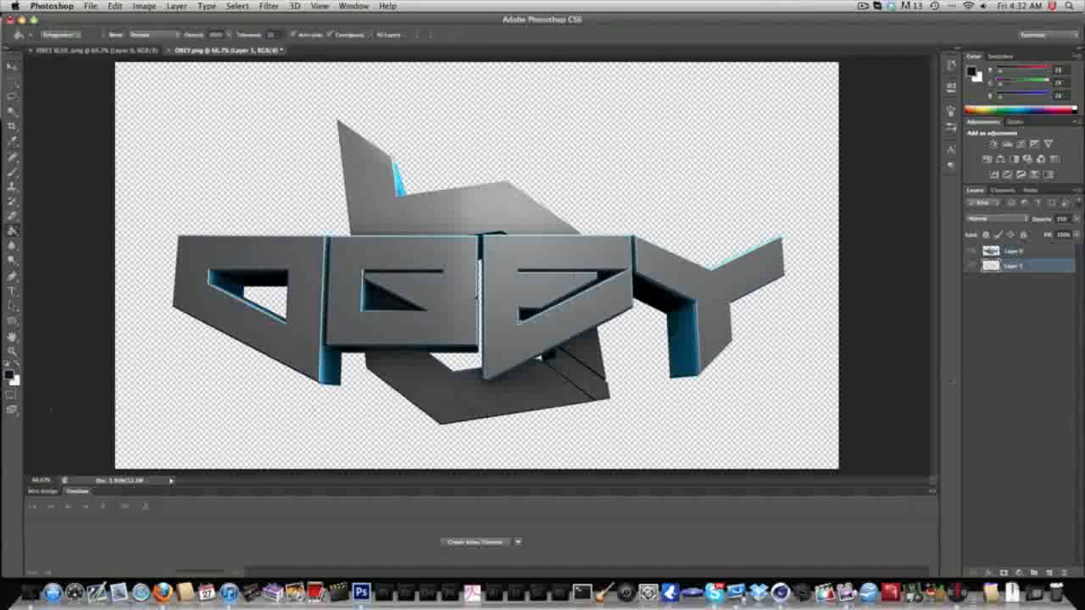
{"action": "left_click", "coordinate": [1050, 573]}
{"action": "left_click_drag", "start_coordinate": [1038, 270], "coordinate": [1026, 312]}
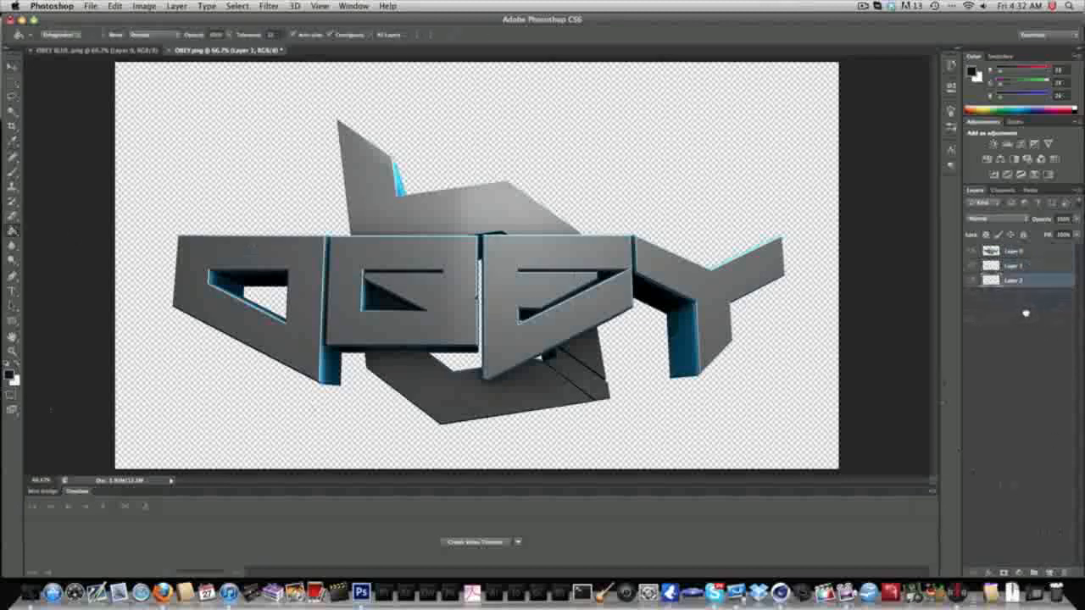
{"action": "left_click", "coordinate": [551, 85]}
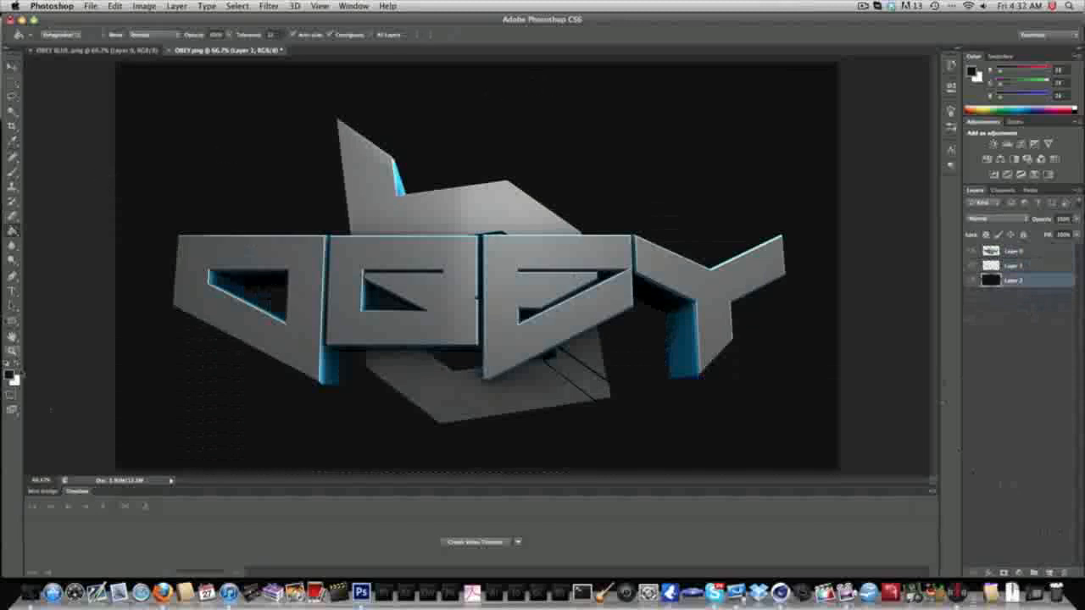
{"action": "left_click", "coordinate": [19, 368]}
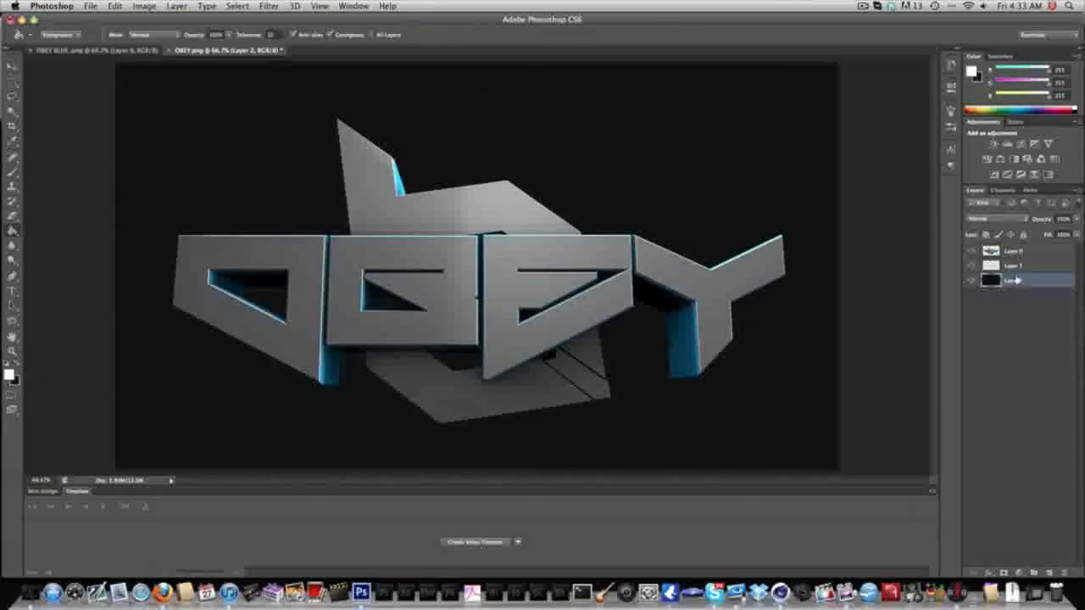
Inspect the wireframe layer's opacity setting and hide and show the layer to check its effect behind the text.
{"action": "left_click", "coordinate": [1014, 265], "text": "shift"}
{"action": "left_click", "coordinate": [1075, 219]}
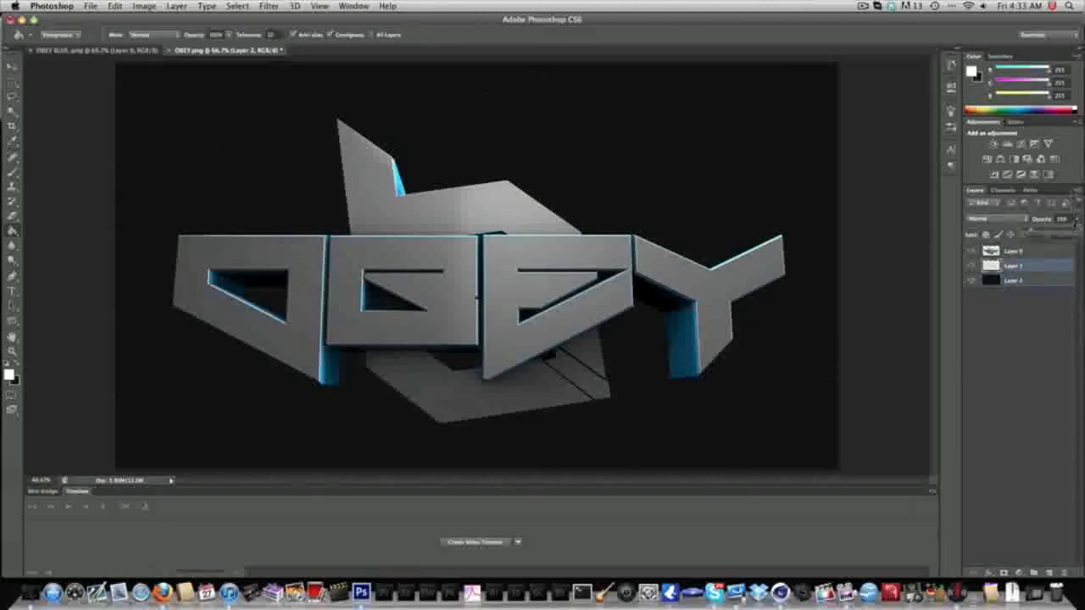
{"action": "left_click", "coordinate": [1036, 267]}
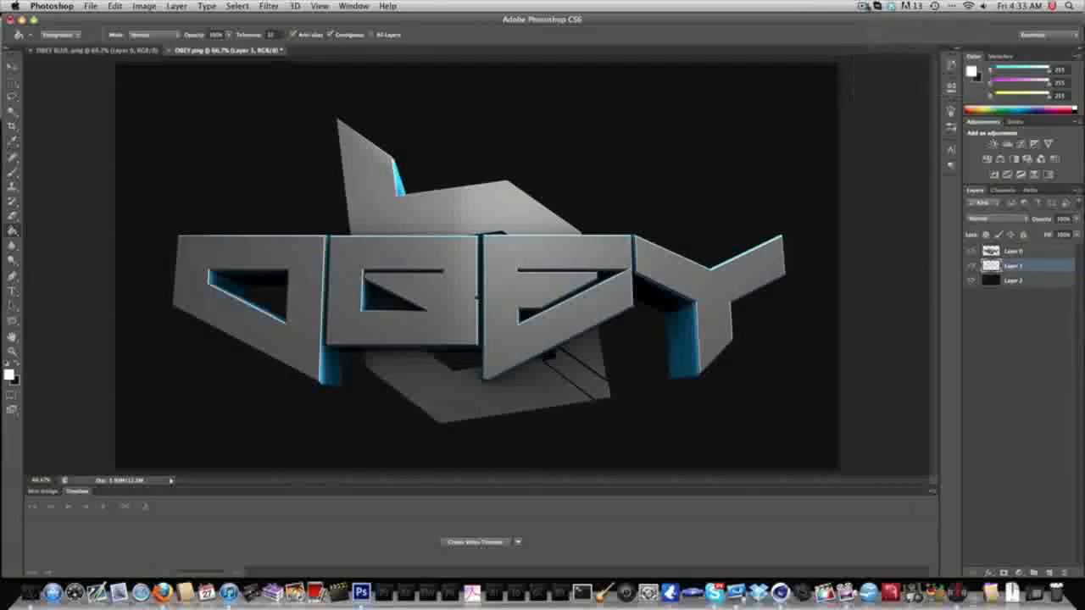
{"action": "left_click", "coordinate": [972, 266]}
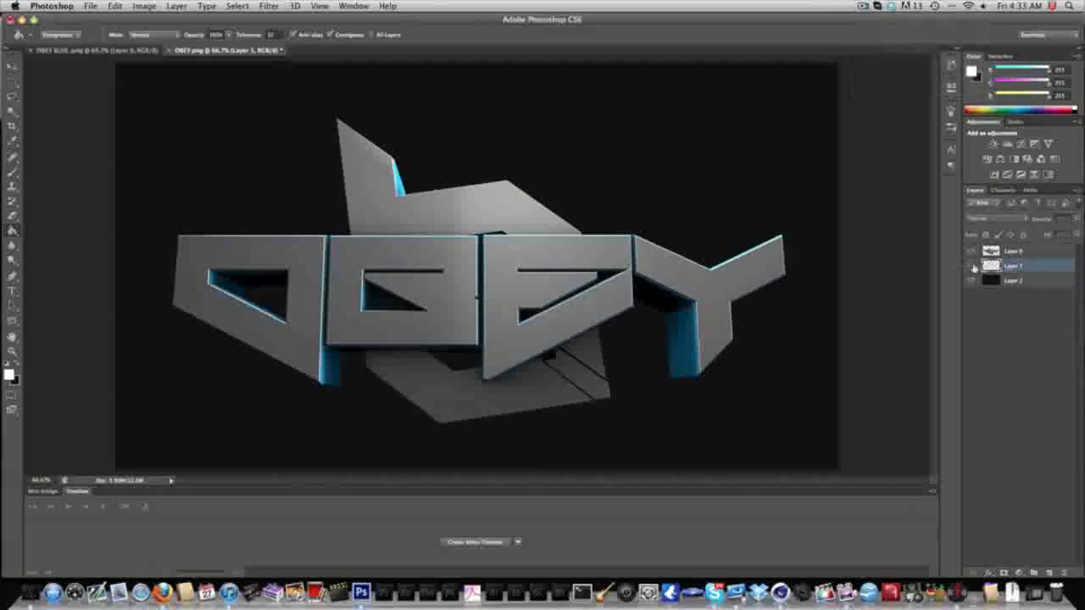
{"action": "left_click", "coordinate": [972, 266]}
Erase parts of the solid text layer at the letter corners, the top of the E and the lower edges with a soft Eraser to reveal the wireframe.
{"action": "left_click", "coordinate": [1016, 250]}
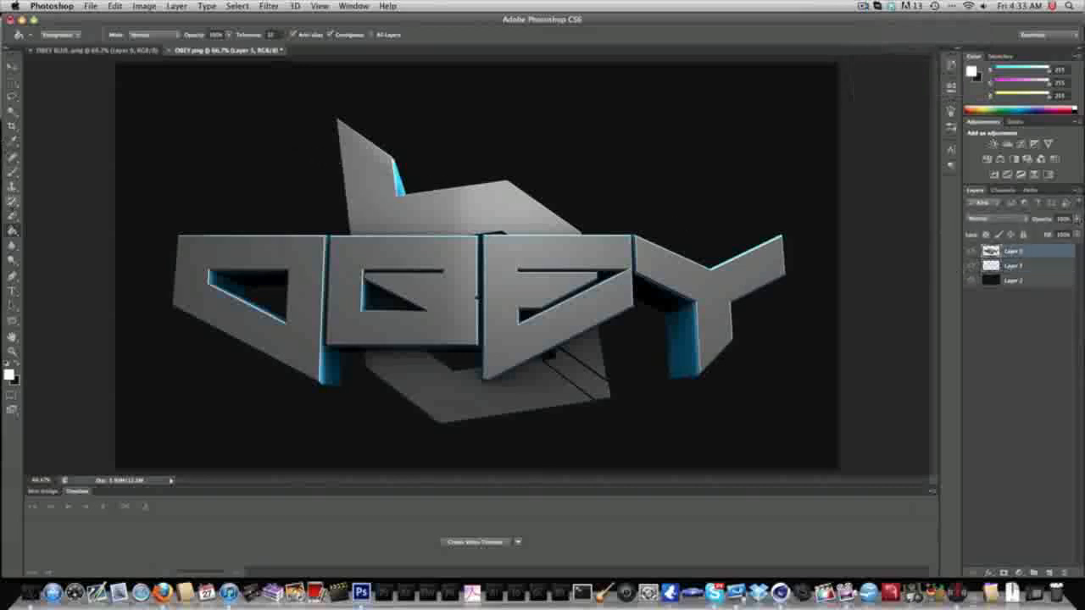
{"action": "left_click", "coordinate": [11, 216]}
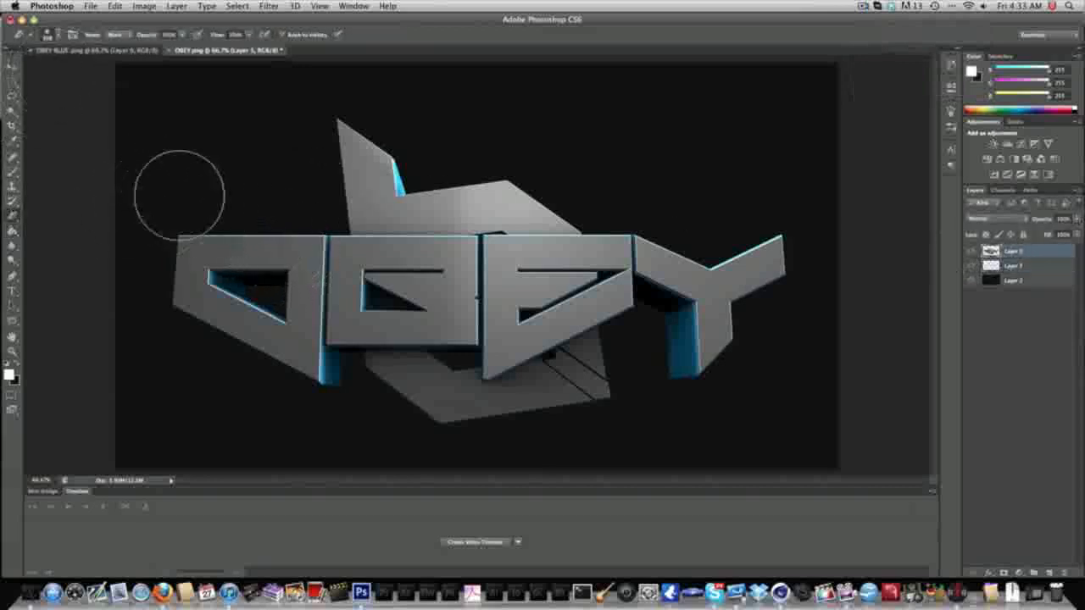
{"action": "left_click_drag", "start_coordinate": [184, 262], "coordinate": [159, 202]}
{"action": "mouse_move", "coordinate": [311, 102]}
{"action": "left_mouse_down"}
{"action": "mouse_move", "coordinate": [383, 113]}
{"action": "mouse_move", "coordinate": [487, 107]}
{"action": "left_mouse_up"}
{"action": "left_click_drag", "start_coordinate": [590, 422], "coordinate": [637, 437]}
{"action": "mouse_move", "coordinate": [512, 246]}
{"action": "left_mouse_down"}
{"action": "mouse_move", "coordinate": [491, 230]}
{"action": "mouse_move", "coordinate": [525, 239]}
{"action": "left_mouse_up"}
{"action": "left_click_drag", "start_coordinate": [738, 362], "coordinate": [734, 403]}
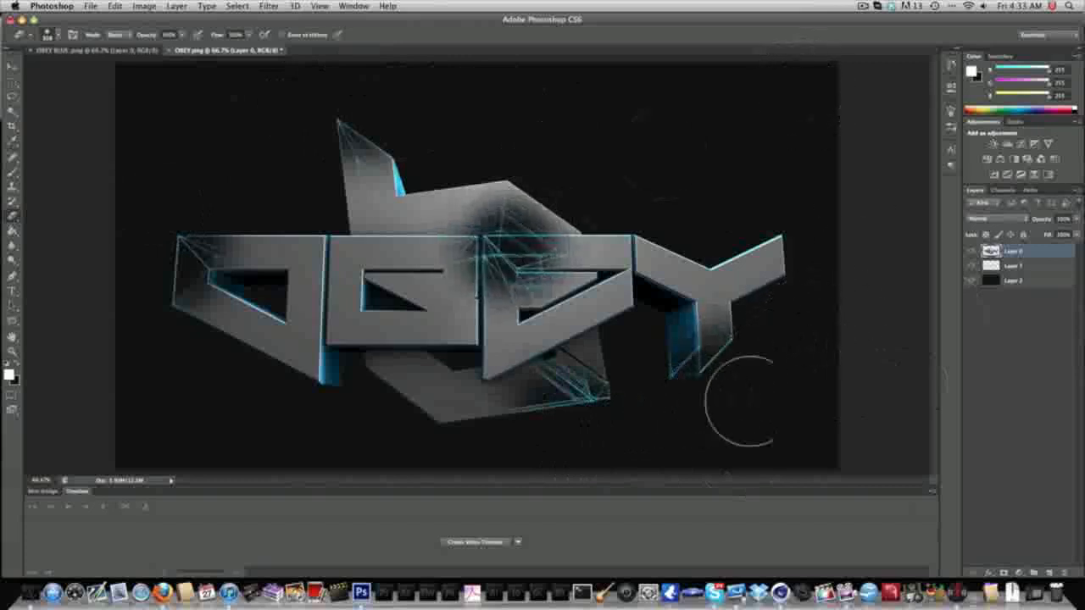
{"action": "left_click_drag", "start_coordinate": [313, 381], "coordinate": [320, 364]}
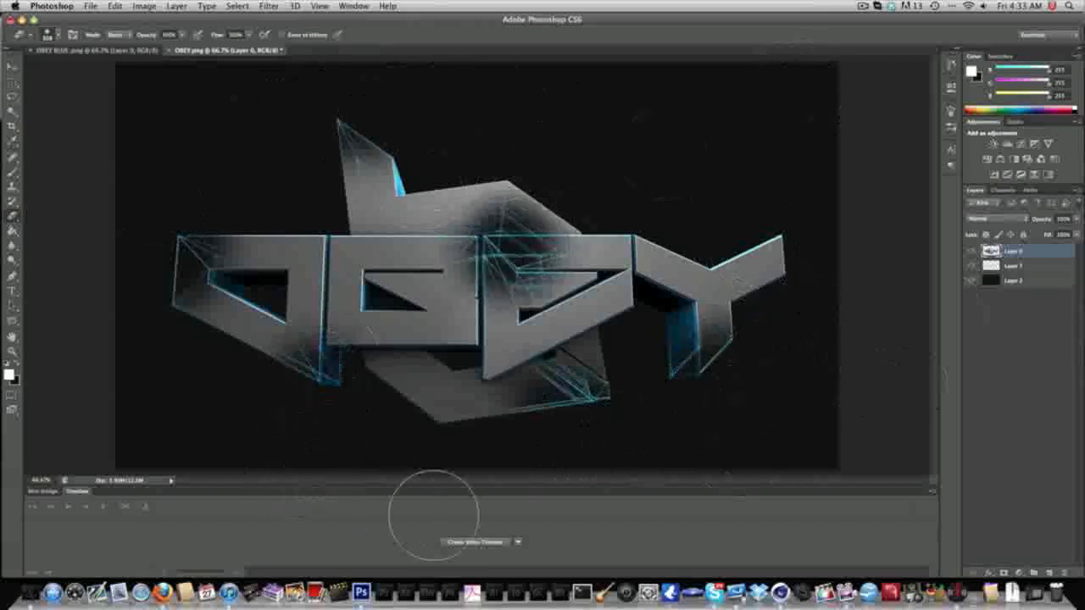
Merge the solid text and wireframe layers, and move the merged text slightly to the left on the canvas.
{"action": "right_click", "coordinate": [1032, 265]}
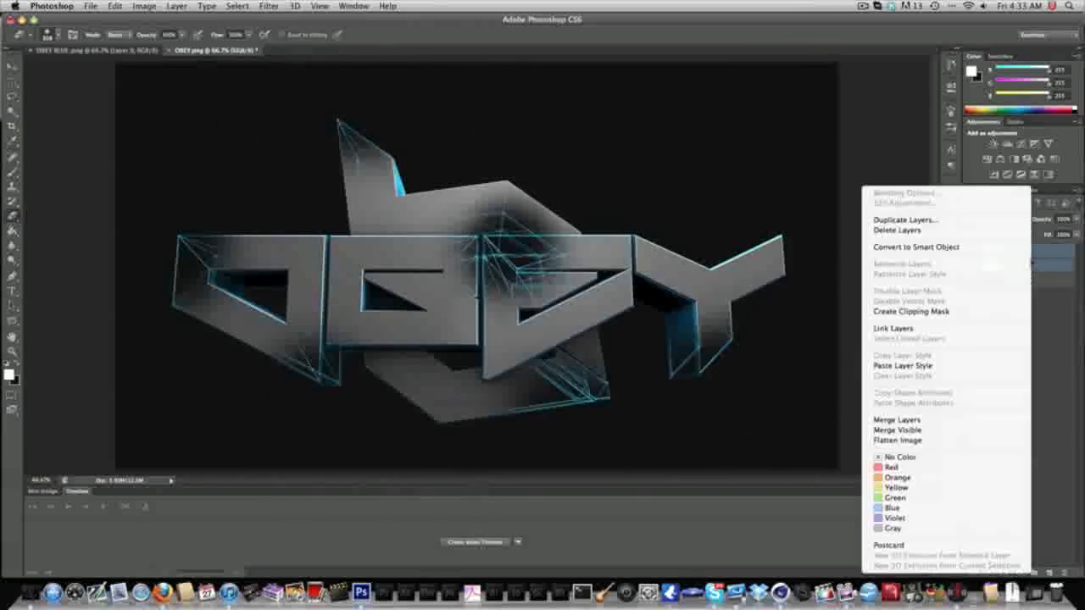
{"action": "left_click", "coordinate": [915, 417]}
{"action": "left_click", "coordinate": [10, 65]}
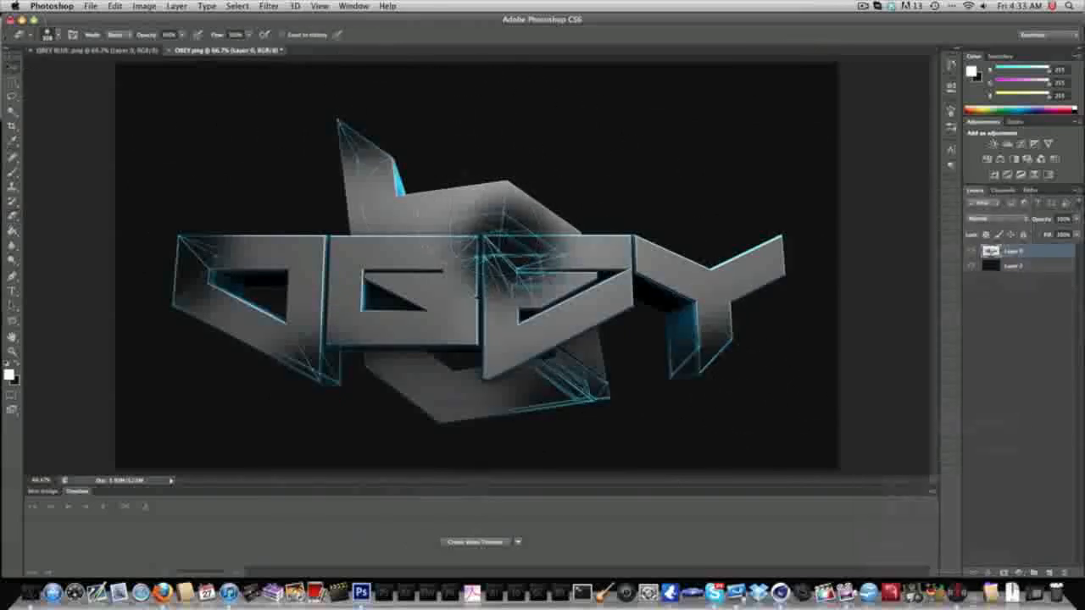
{"action": "mouse_move", "coordinate": [501, 247]}
{"action": "left_mouse_down"}
{"action": "mouse_move", "coordinate": [442, 226]}
{"action": "mouse_move", "coordinate": [453, 244]}
{"action": "left_mouse_up"}
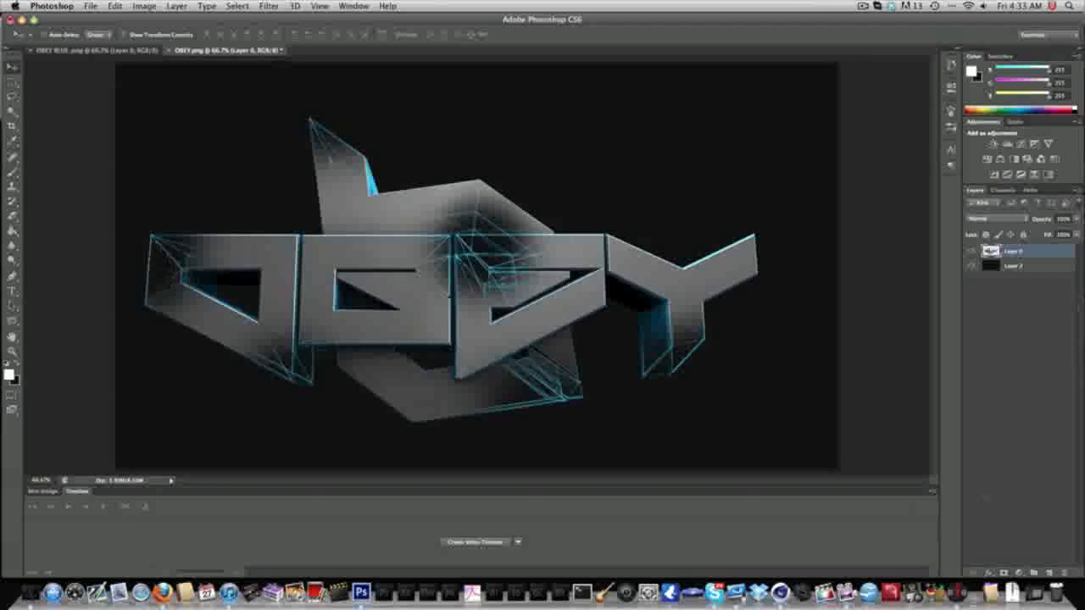
Add a black-to-white Gradient Overlay to the merged text layer with the Overlay blend mode.
{"action": "left_click", "coordinate": [990, 573]}
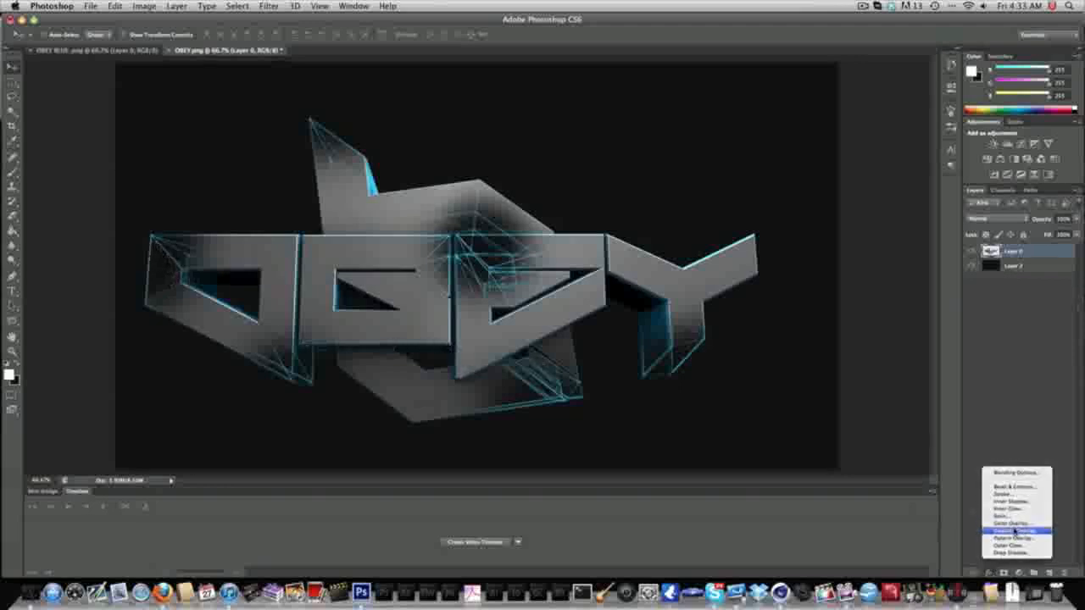
{"action": "left_click", "coordinate": [1015, 533]}
{"action": "left_click", "coordinate": [856, 128]}
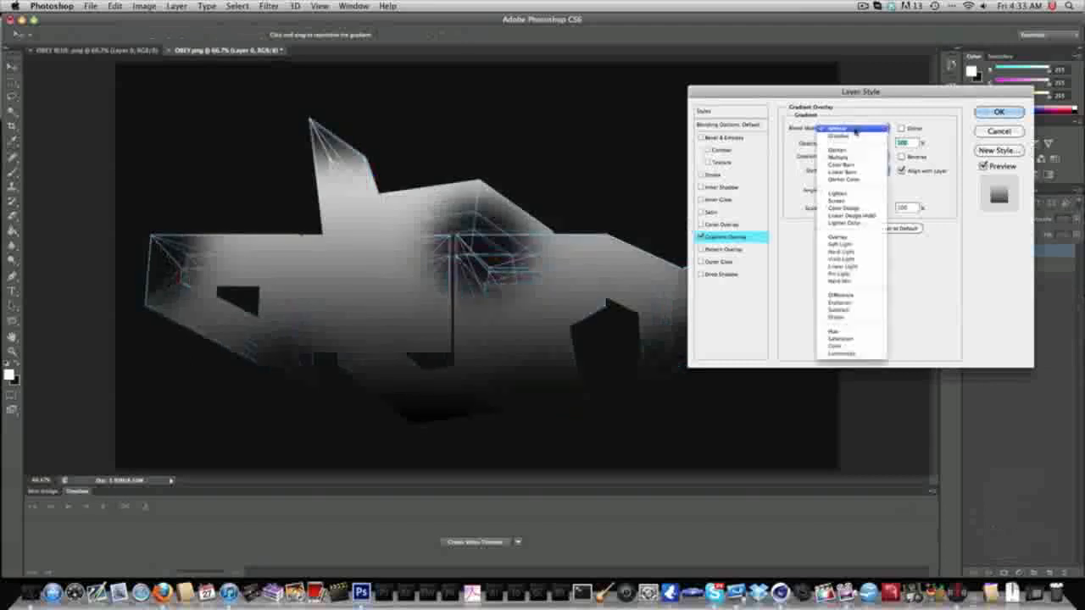
{"action": "left_click", "coordinate": [860, 241]}
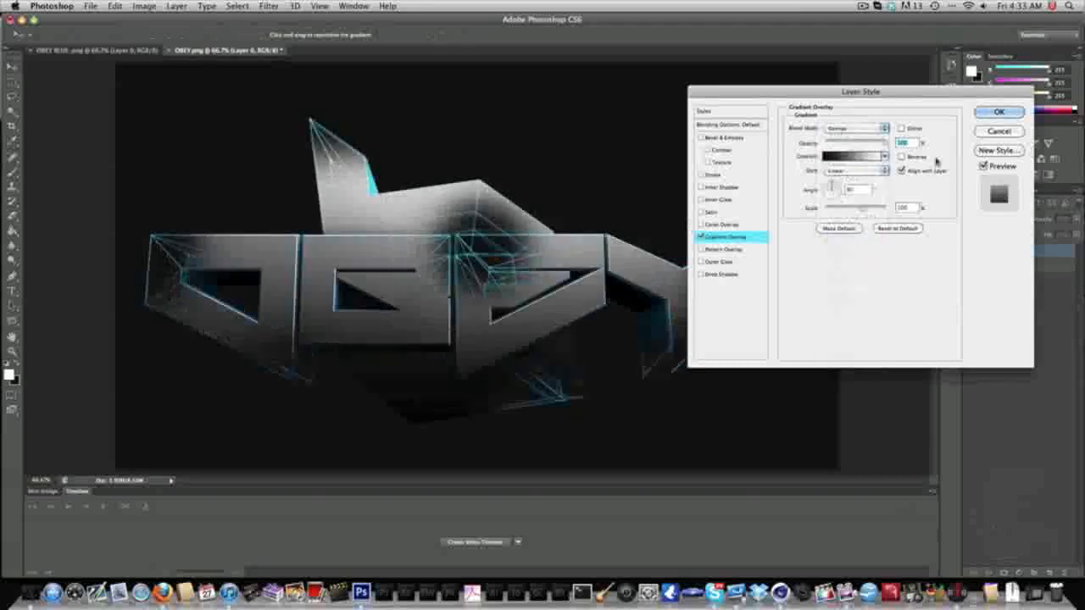
Add a Drop Shadow with 30% spread and 30 px size, adjust its opacity, and apply the layer style.
{"action": "left_click", "coordinate": [720, 274]}
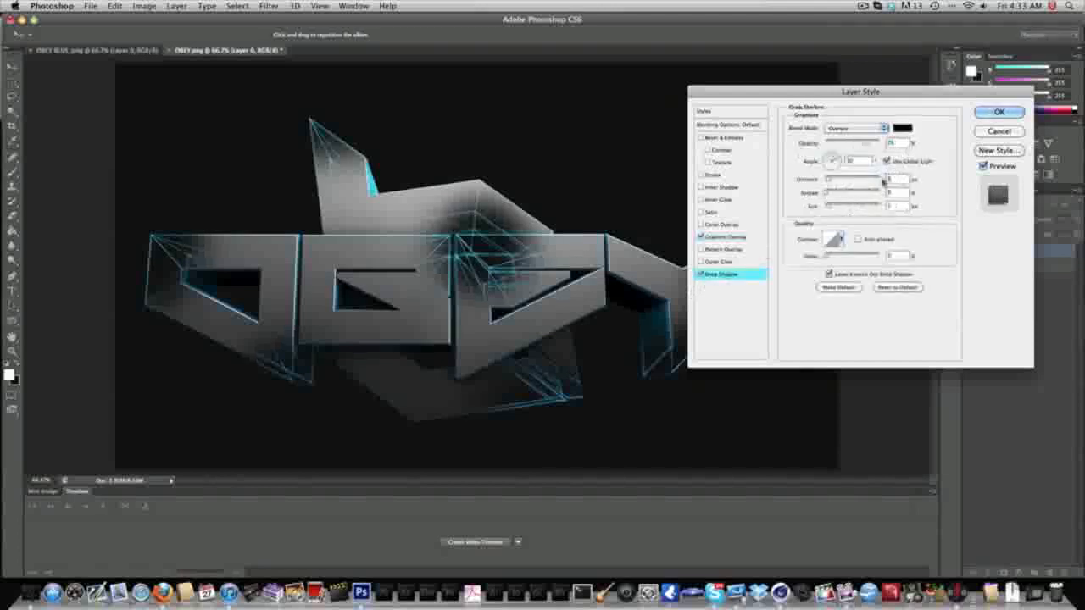
{"action": "type", "text": "30"}
{"action": "key", "text": "Tab"}
{"action": "type", "text": "30"}
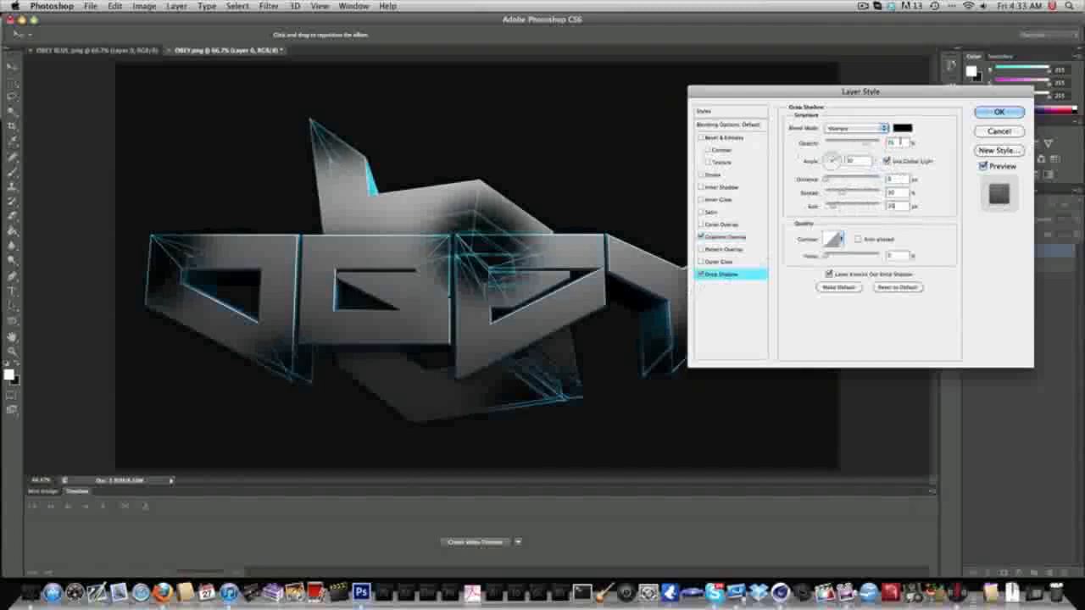
{"action": "left_click_drag", "start_coordinate": [902, 145], "coordinate": [795, 150]}
{"action": "left_click", "coordinate": [999, 111]}
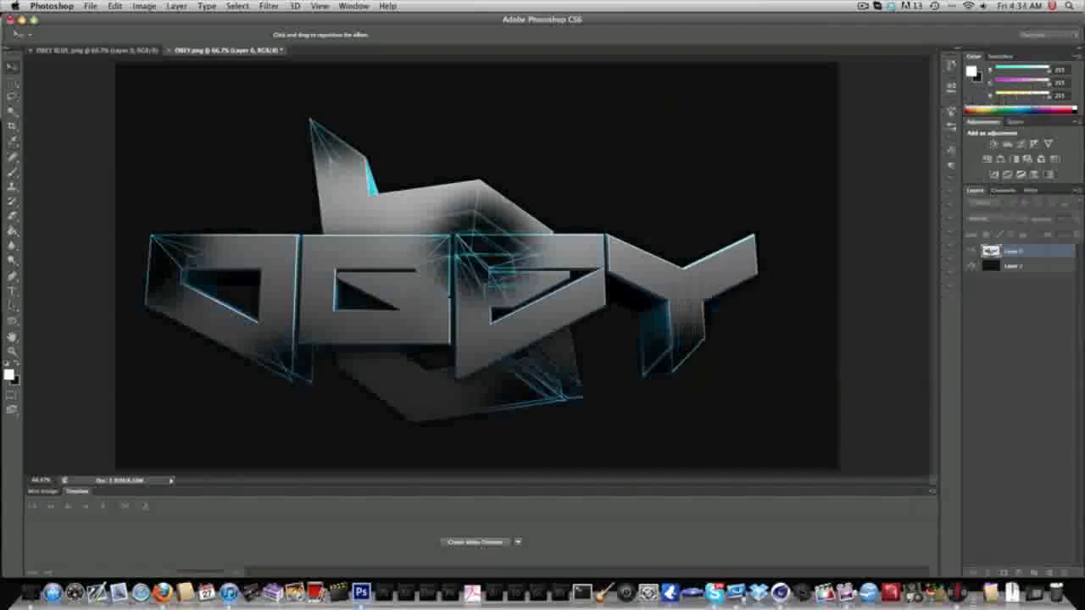
{"action": "left_click", "coordinate": [1069, 251]}
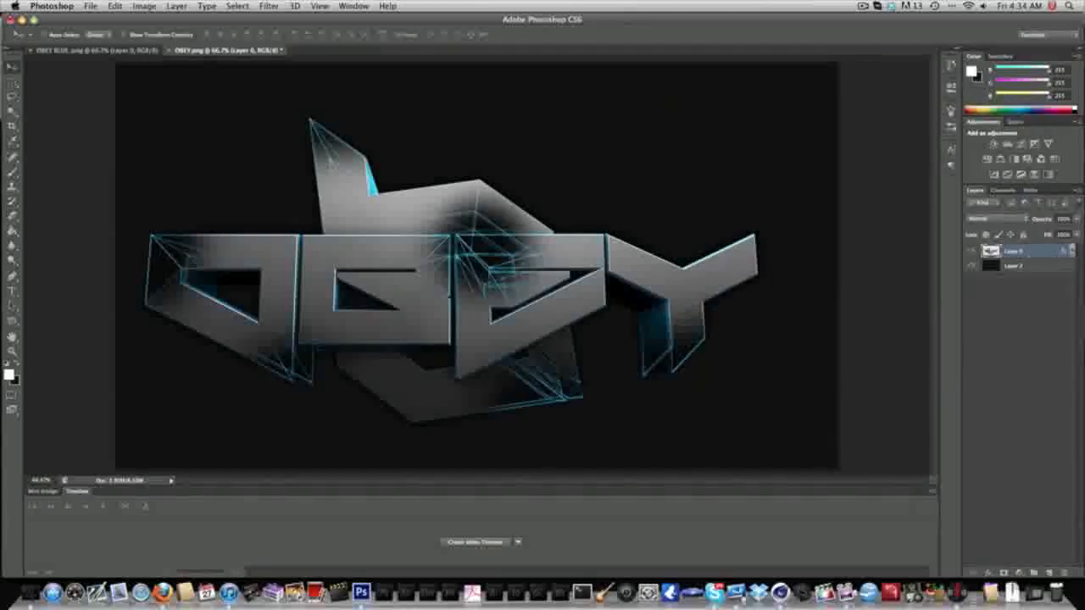
Switch to Cinema 4D and delete both Atom Array objects together with the old wireframe text.
{"action": "left_click", "coordinate": [719, 585]}
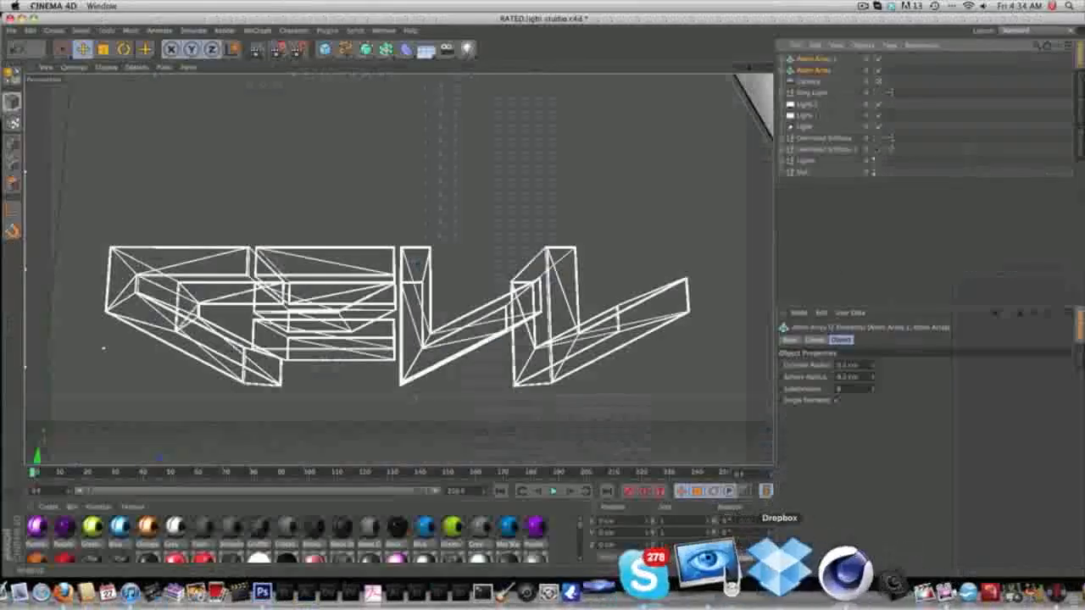
{"action": "left_click", "coordinate": [830, 70]}
{"action": "left_click", "coordinate": [828, 60], "text": "shift"}
{"action": "key", "text": "Delete"}
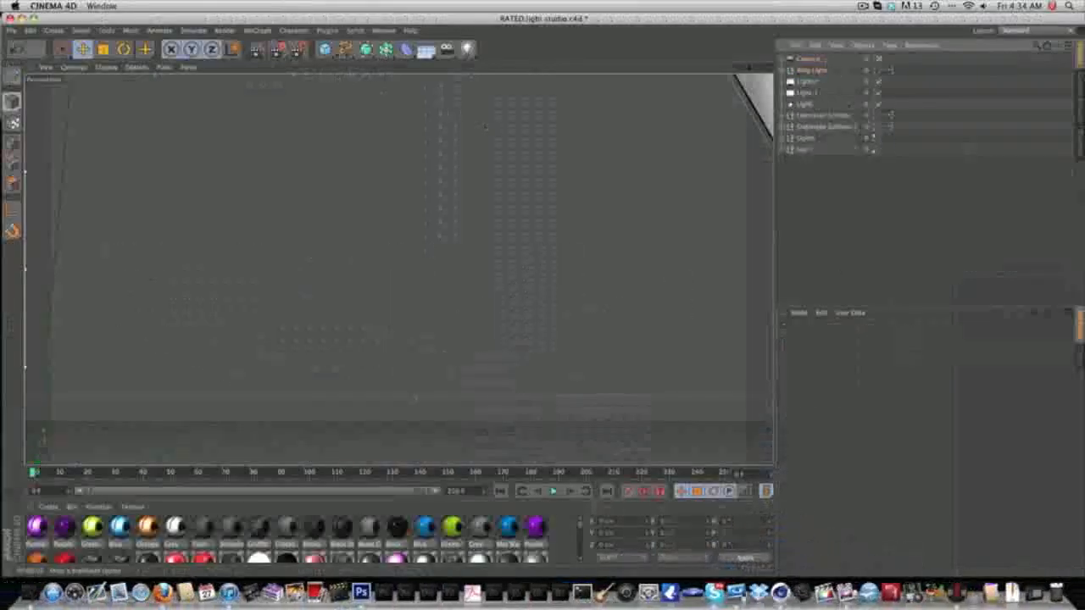
Find the PTFO Illustrator file on the Desktop and import it with the default import settings.
{"action": "left_click", "coordinate": [326, 50]}
{"action": "left_click", "coordinate": [11, 31]}
{"action": "left_click", "coordinate": [26, 59]}
{"action": "scroll", "coordinate": [475, 237], "scroll_direction": "down", "scroll_amount": 5}
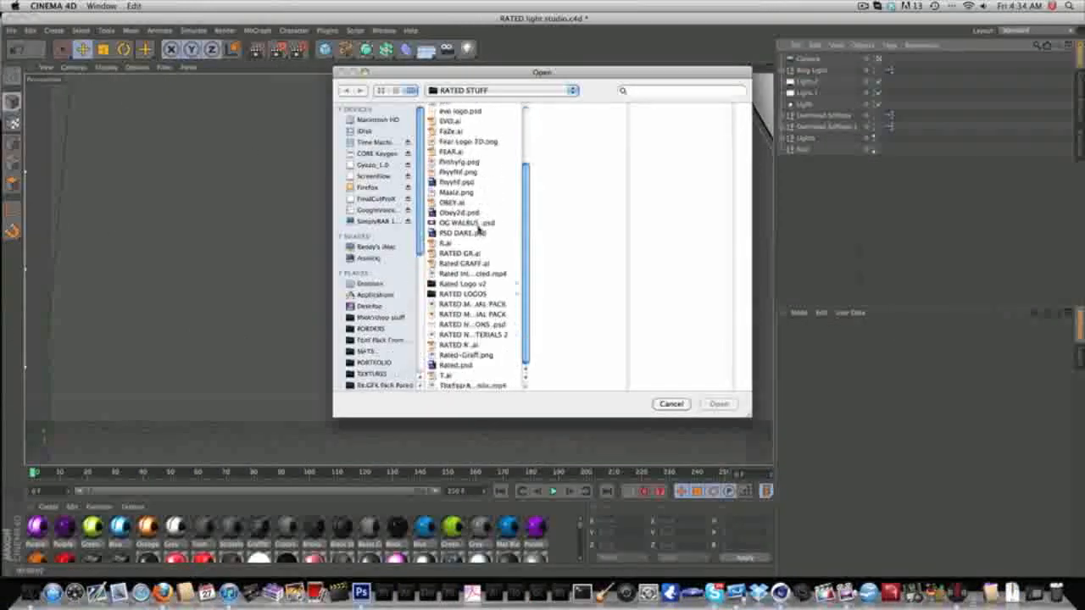
{"action": "left_click", "coordinate": [466, 223]}
{"action": "left_click", "coordinate": [467, 253]}
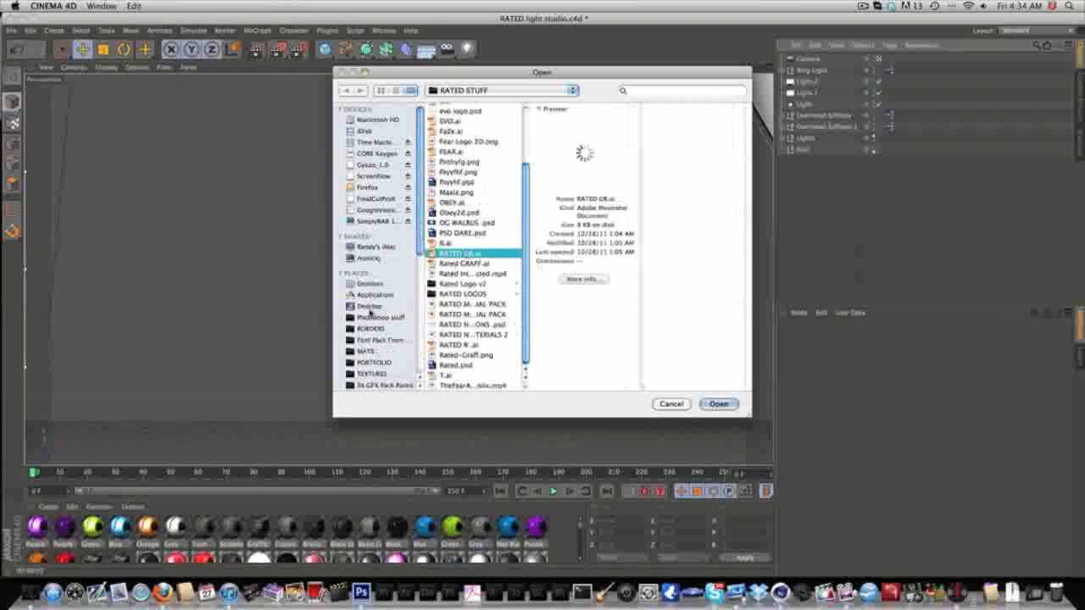
{"action": "left_click", "coordinate": [371, 306]}
{"action": "left_click", "coordinate": [485, 174]}
{"action": "scroll", "coordinate": [481, 212], "scroll_direction": "down", "scroll_amount": 10}
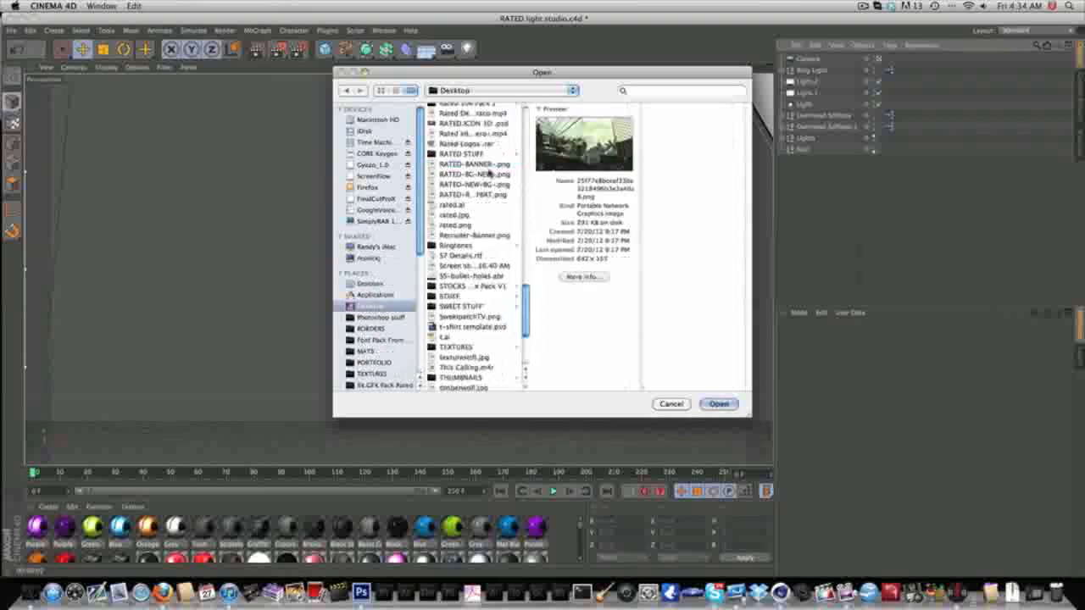
{"action": "scroll", "coordinate": [468, 219], "scroll_direction": "up", "scroll_amount": 5}
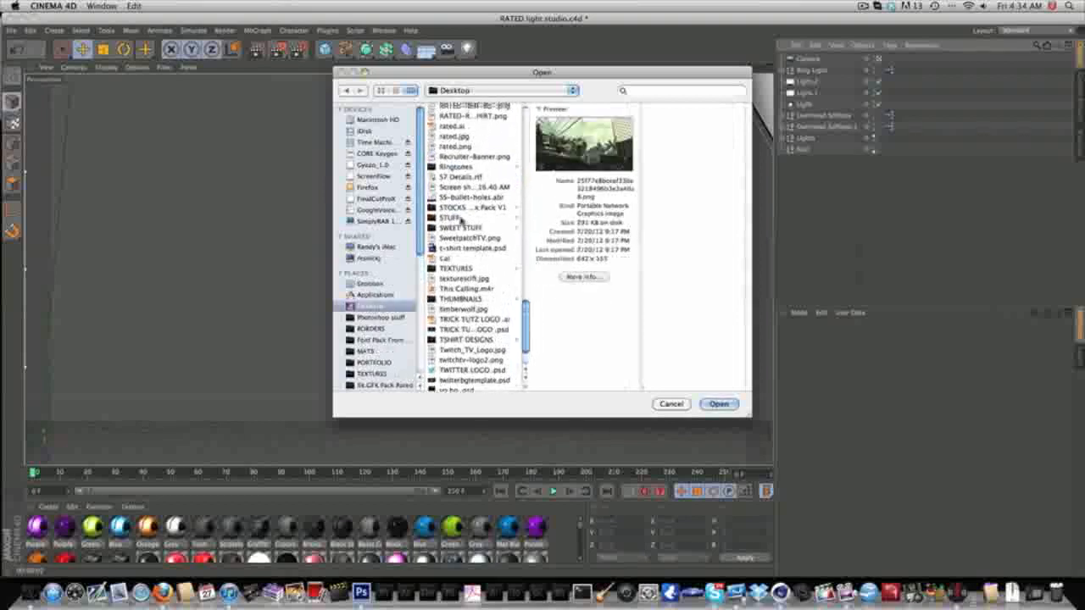
{"action": "scroll", "coordinate": [445, 133], "scroll_direction": "up", "scroll_amount": 2}
{"action": "left_click", "coordinate": [456, 137]}
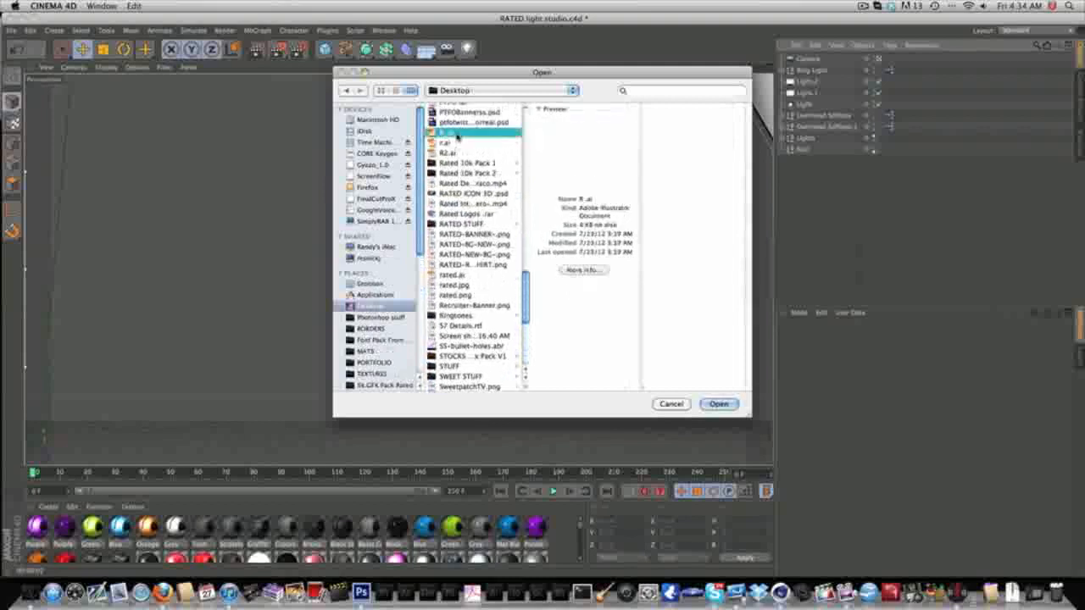
{"action": "scroll", "coordinate": [458, 139], "scroll_direction": "up", "scroll_amount": 2}
{"action": "double_click", "coordinate": [471, 160]}
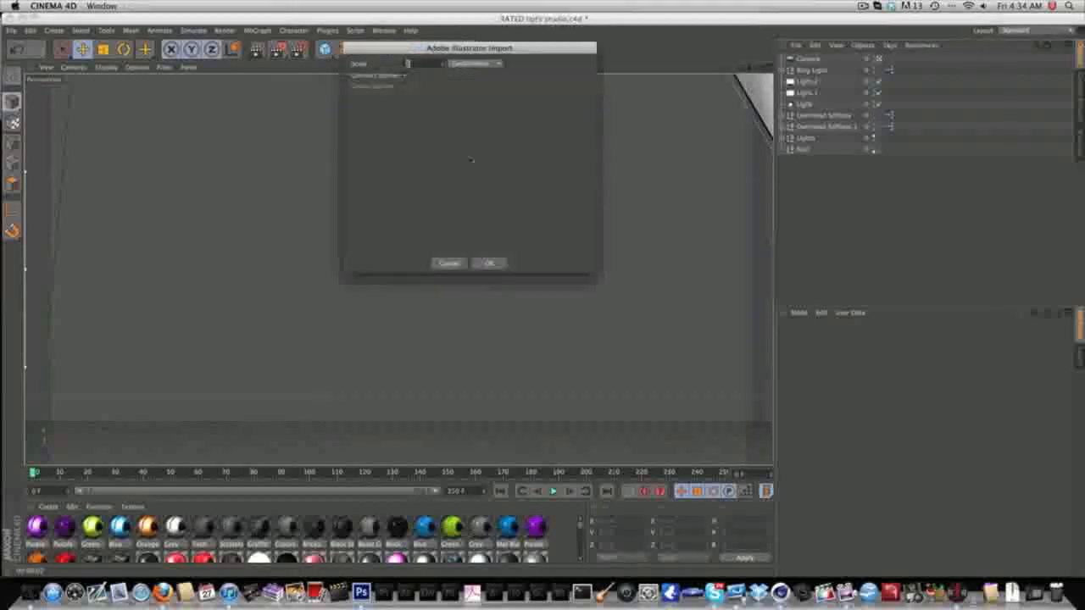
{"action": "left_click", "coordinate": [490, 264]}
Scale the PTFO spline text down and move it left along the X axis to the middle of the view.
{"action": "left_click_drag", "start_coordinate": [479, 259], "coordinate": [331, 194]}
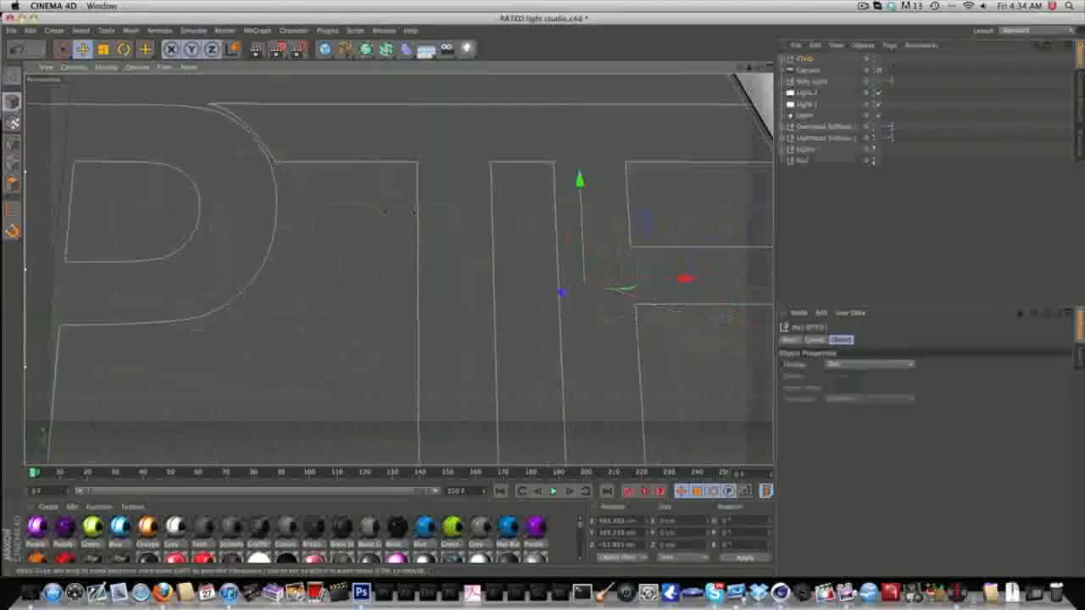
{"action": "key", "text": "t"}
{"action": "left_click_drag", "start_coordinate": [513, 211], "coordinate": [177, 187]}
{"action": "left_click", "coordinate": [82, 48]}
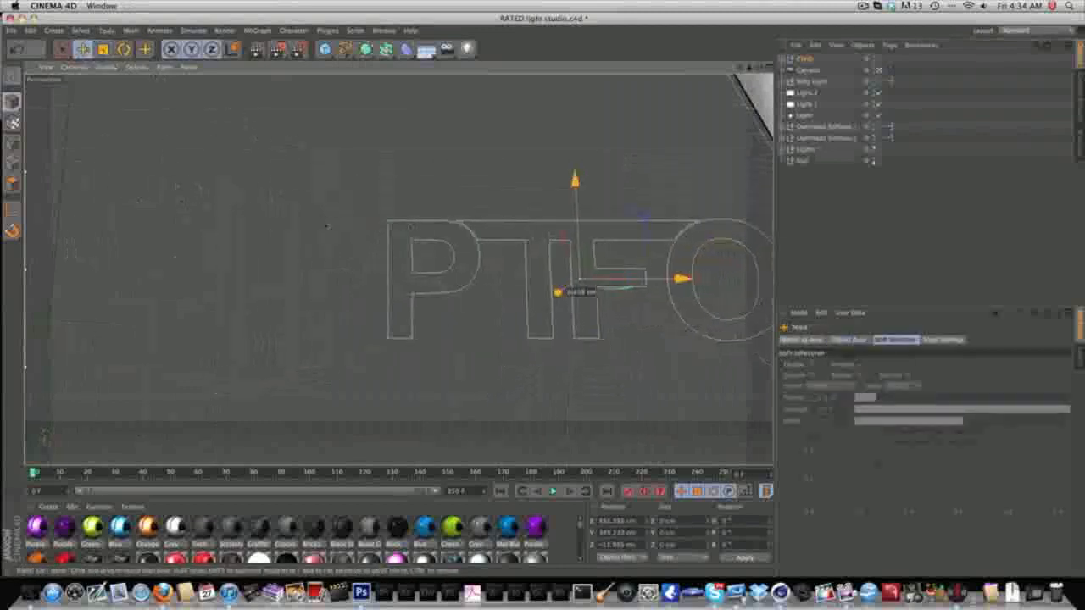
{"action": "left_click_drag", "start_coordinate": [683, 276], "coordinate": [455, 269]}
Add Extrude NURBS objects for the three PTFO paths and nest each path in its own Extrude NURBS.
{"action": "left_click_drag", "start_coordinate": [365, 48], "coordinate": [487, 58]}
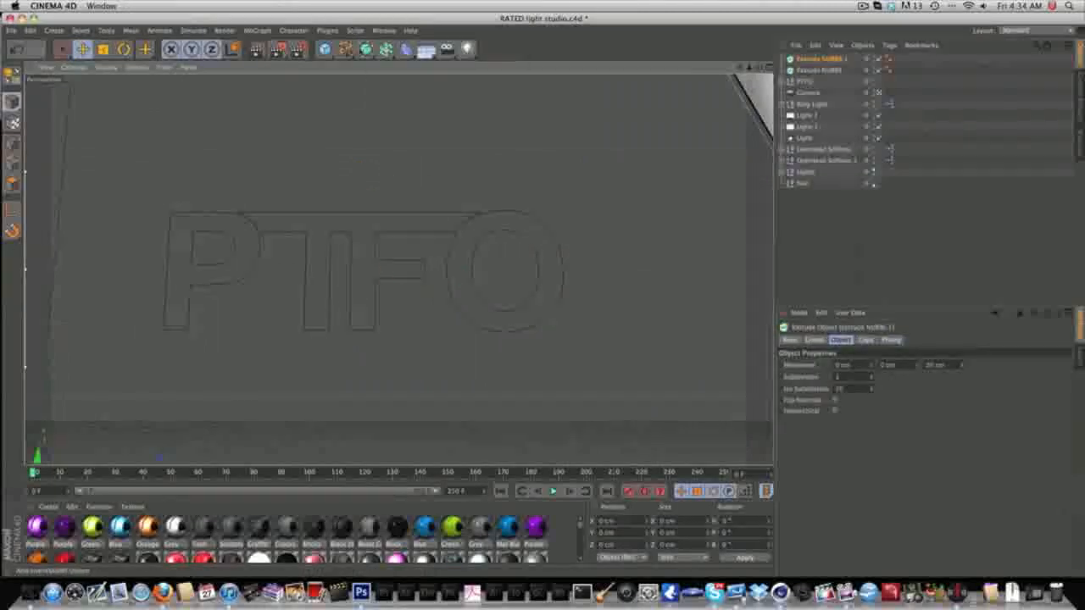
{"action": "left_click_drag", "start_coordinate": [366, 48], "coordinate": [487, 58]}
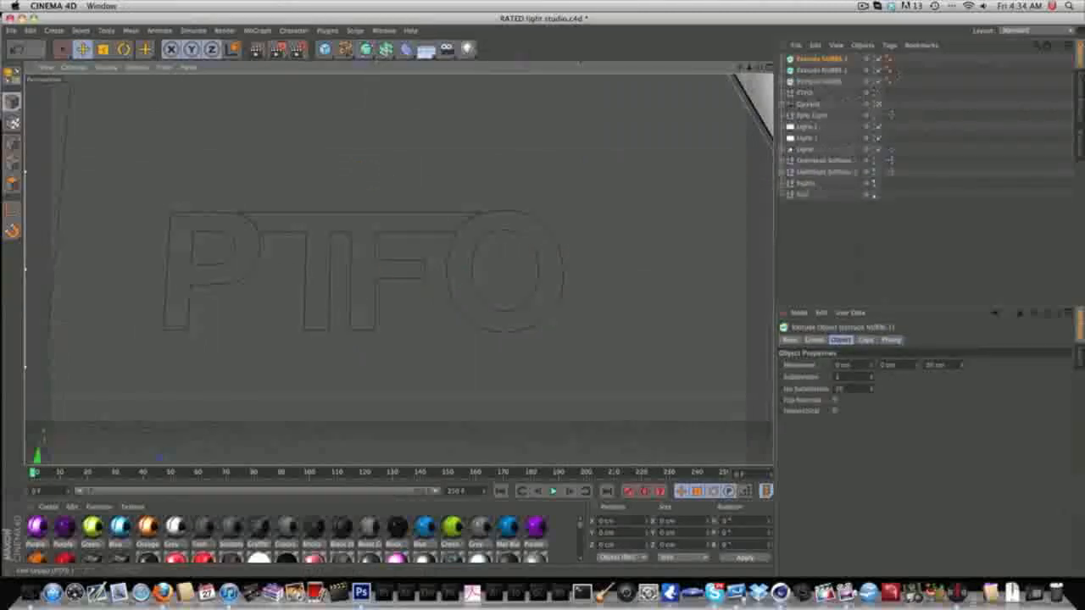
{"action": "left_click", "coordinate": [784, 95]}
{"action": "left_click", "coordinate": [781, 93]}
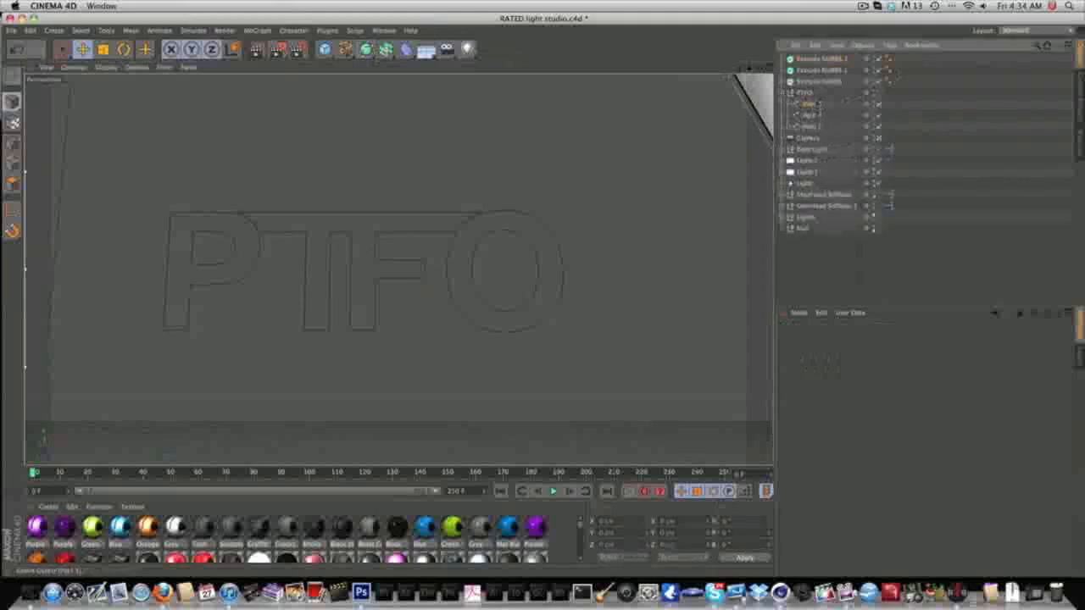
{"action": "left_click_drag", "start_coordinate": [809, 103], "coordinate": [820, 59]}
{"action": "left_click", "coordinate": [782, 59]}
{"action": "left_click", "coordinate": [782, 71]}
{"action": "left_click", "coordinate": [782, 81]}
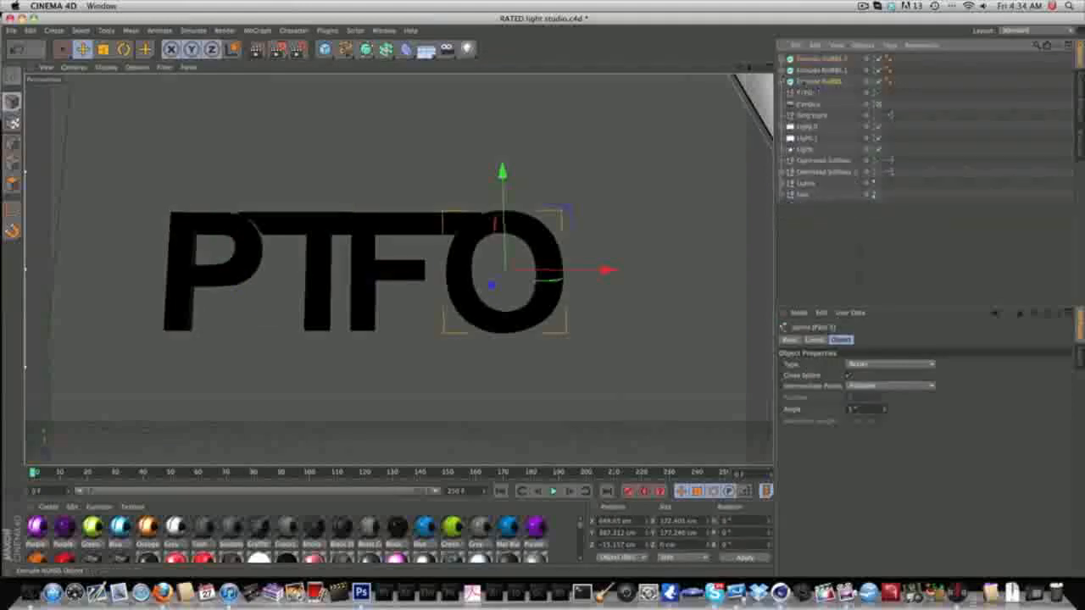
Group the three Extrude NURBS objects under the PTFO null.
{"action": "left_click", "coordinate": [805, 83]}
{"action": "left_click", "coordinate": [818, 60], "text": "shift"}
{"action": "key", "text": "alt+g"}
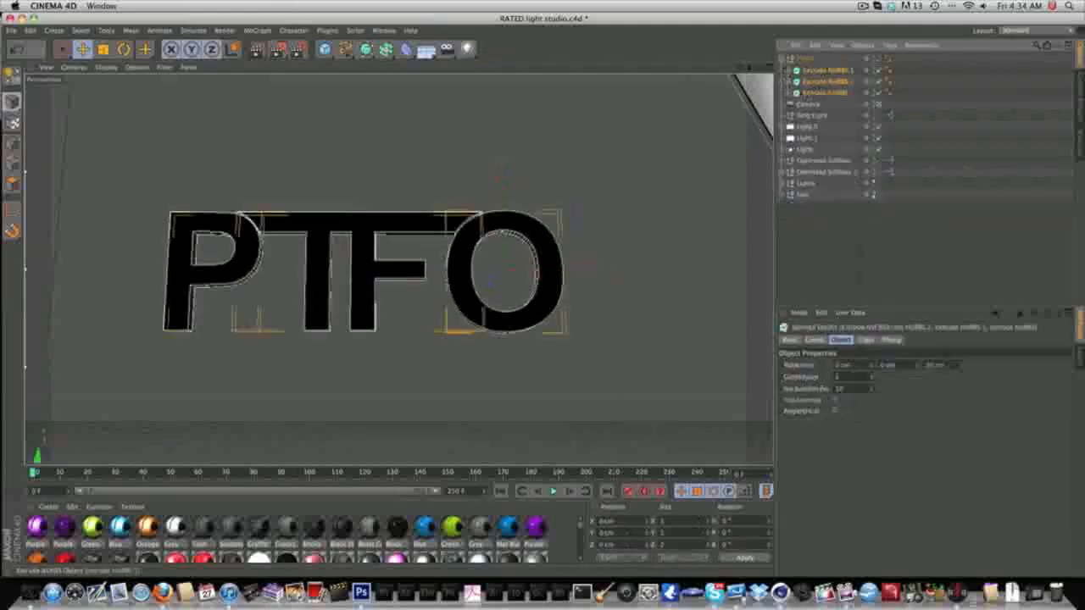
{"action": "left_click", "coordinate": [782, 59]}
{"action": "left_click", "coordinate": [784, 59]}
Set the extrusion depth of all three Extrude NURBS to 200 cm and shift the text slightly down and to the right.
{"action": "left_click", "coordinate": [835, 71]}
{"action": "left_click", "coordinate": [835, 93], "text": "shift"}
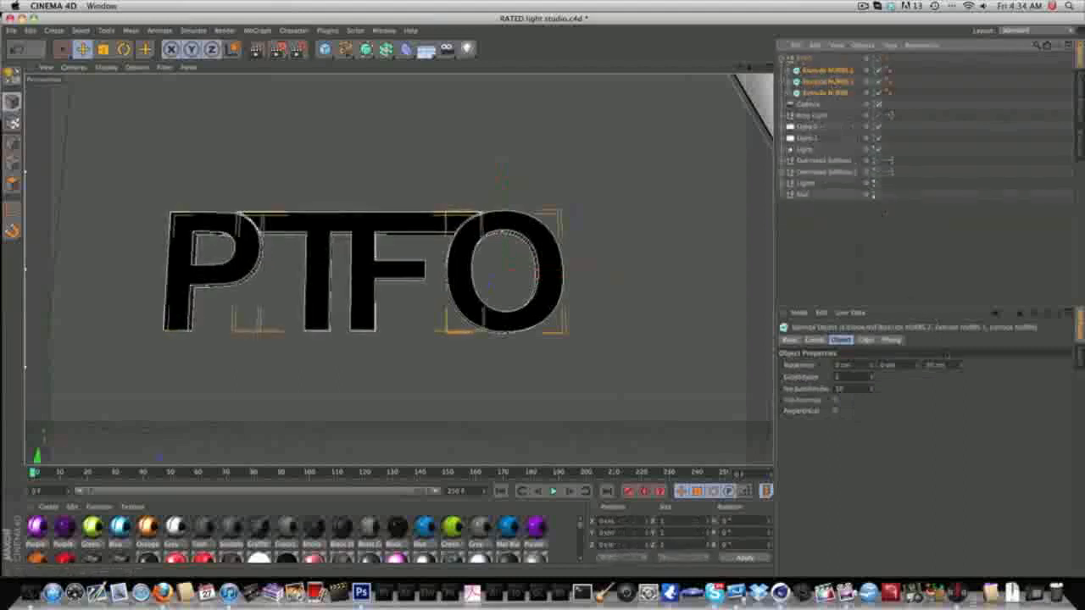
{"action": "double_click", "coordinate": [935, 365]}
{"action": "type", "text": "200"}
{"action": "key", "text": "Return"}
{"action": "left_click_drag", "start_coordinate": [488, 216], "coordinate": [519, 251]}
Add an Atom Array object and nest the PTFO null with its three extrusions inside it.
{"action": "left_click", "coordinate": [783, 58]}
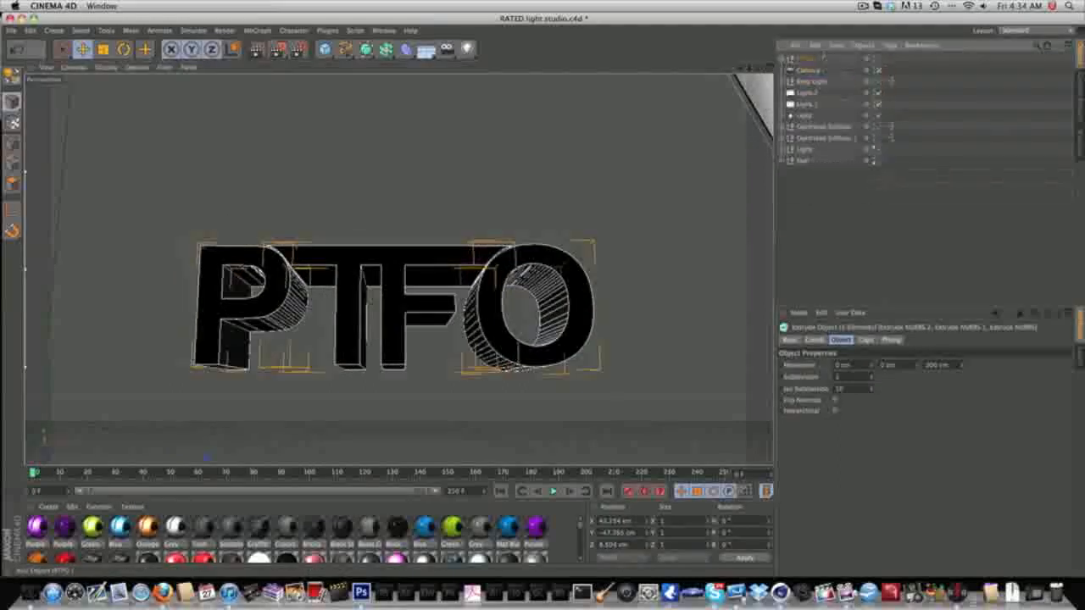
{"action": "left_click", "coordinate": [804, 58]}
{"action": "left_click_drag", "start_coordinate": [387, 50], "coordinate": [534, 63]}
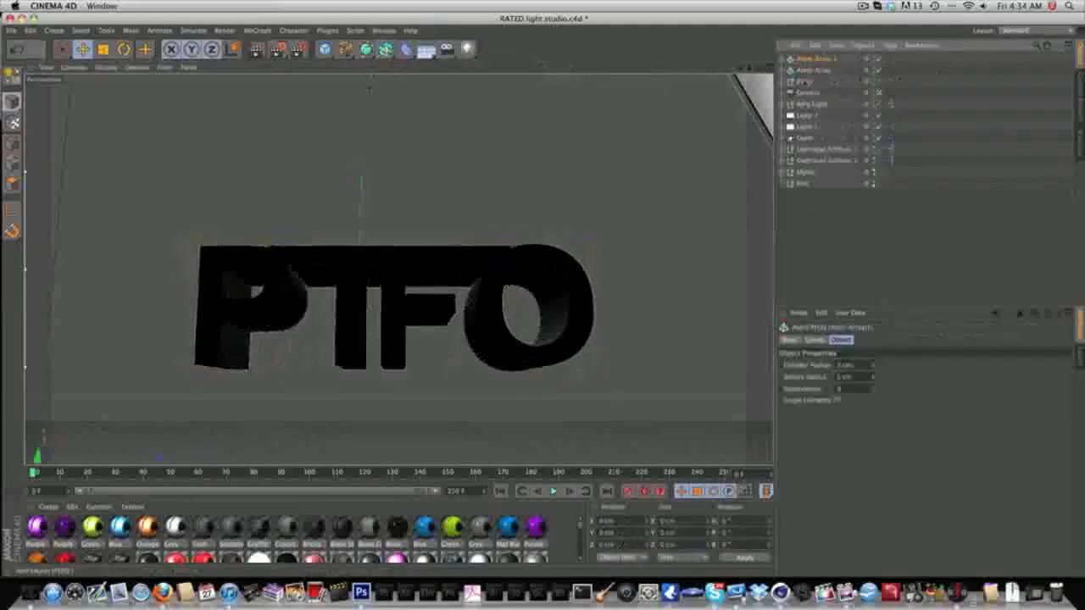
{"action": "key", "text": "Delete"}
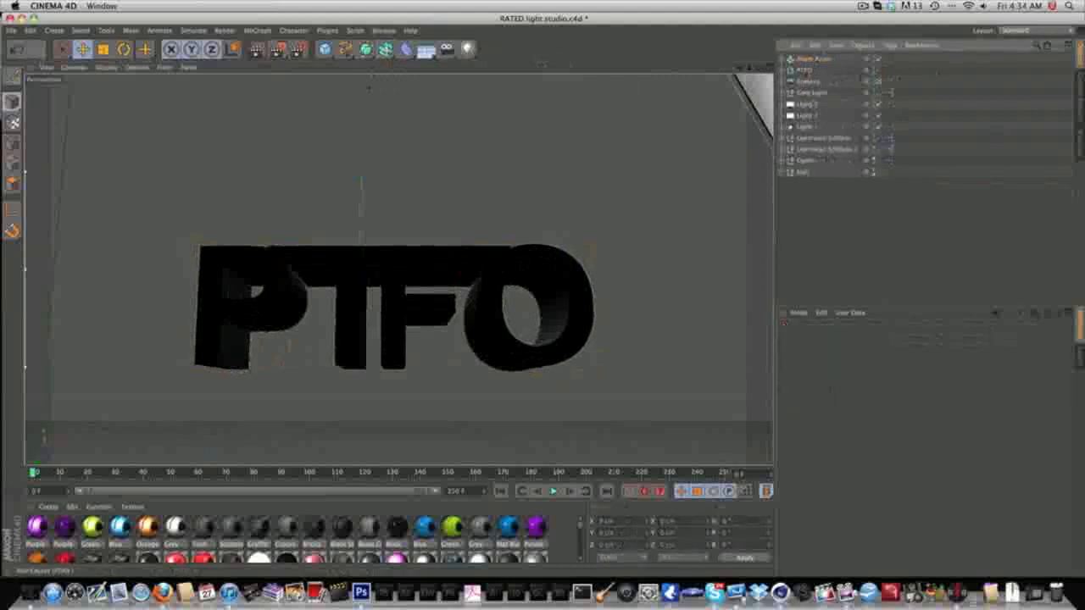
{"action": "left_click_drag", "start_coordinate": [804, 70], "coordinate": [809, 60]}
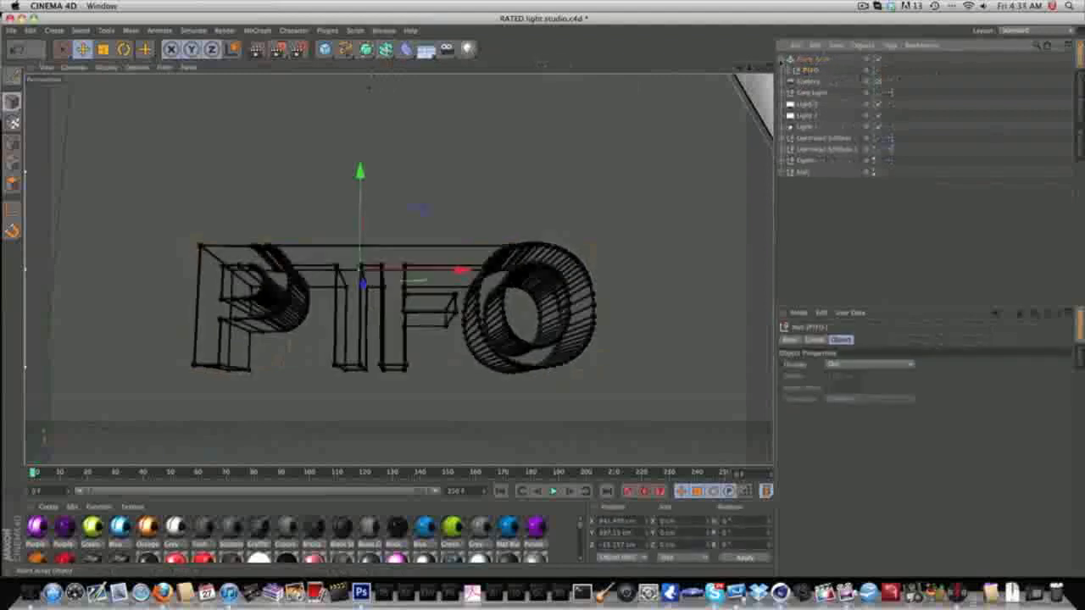
{"action": "left_click", "coordinate": [843, 69]}
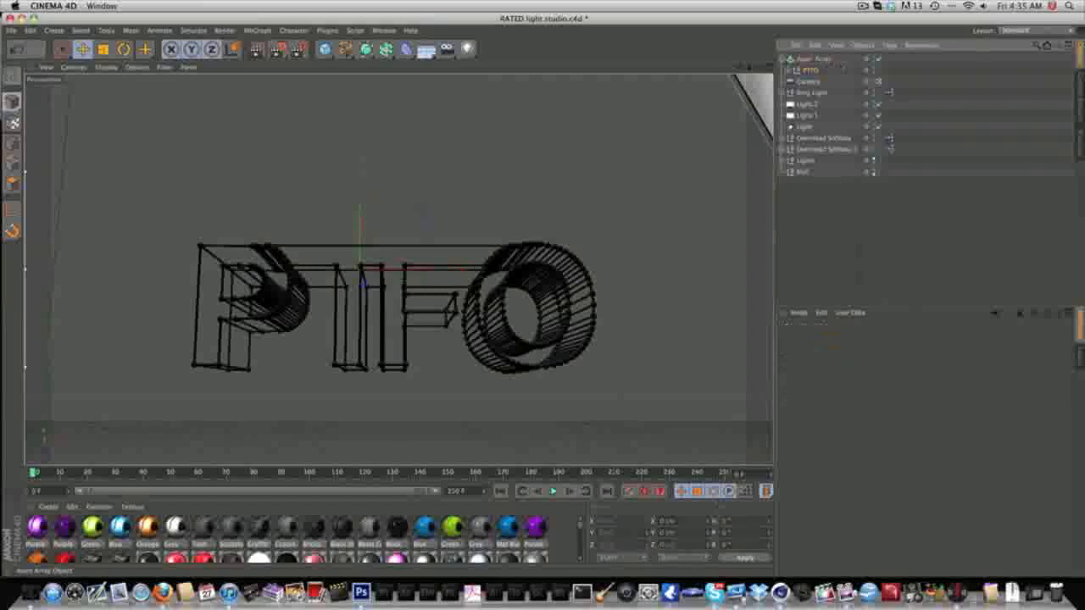
Set both the cylinder radius and the sphere radius of the PTFO Atom Array to 0.2 cm.
{"action": "left_click", "coordinate": [815, 59]}
{"action": "left_click", "coordinate": [782, 59]}
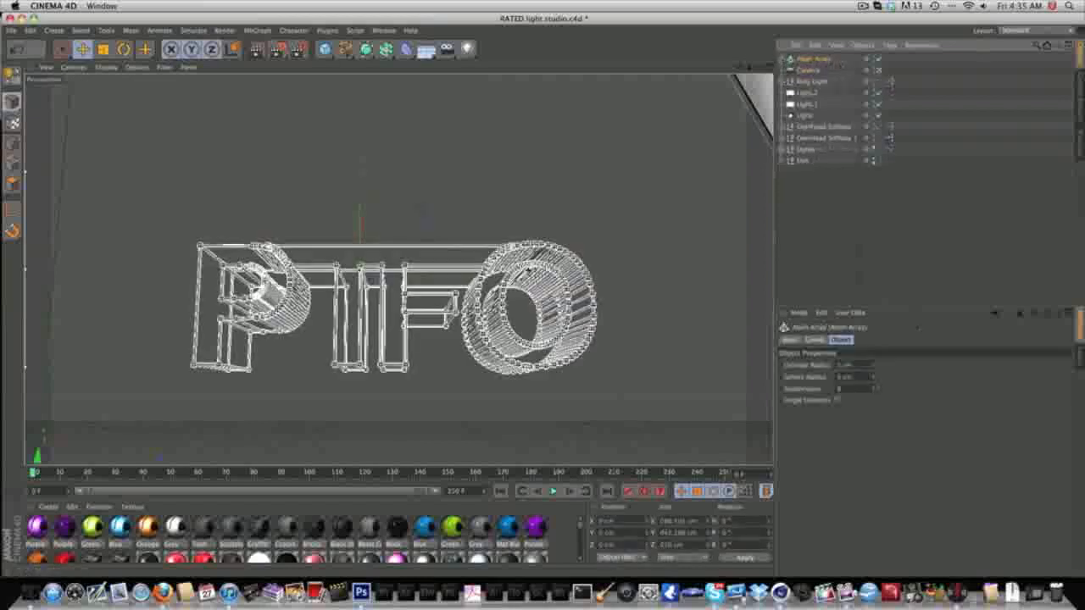
{"action": "double_click", "coordinate": [845, 365]}
{"action": "type", "text": ".5"}
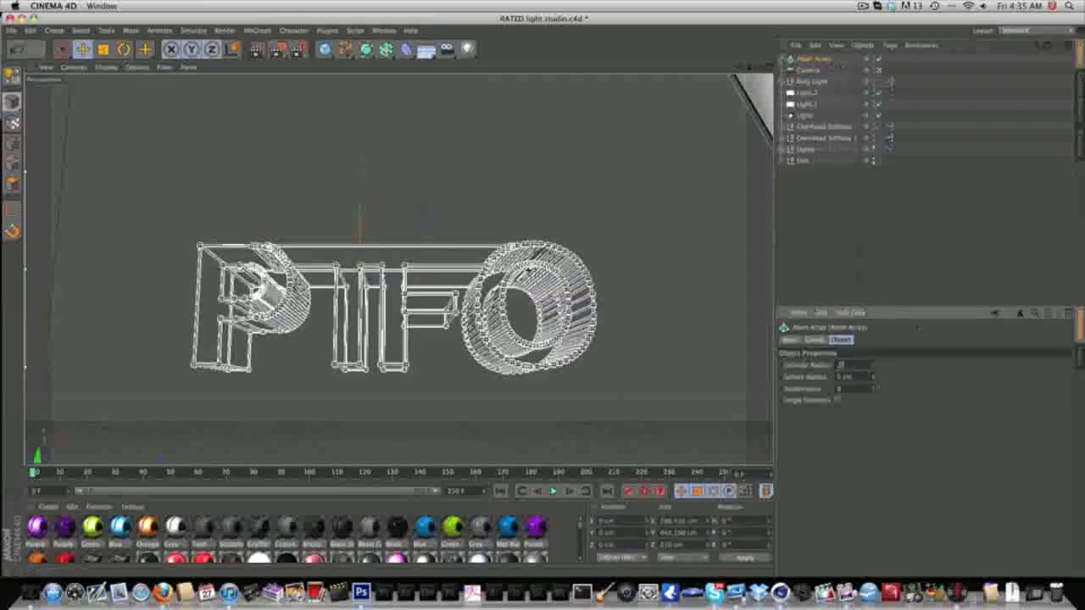
{"action": "key", "text": "Tab"}
{"action": "type", "text": "1."}
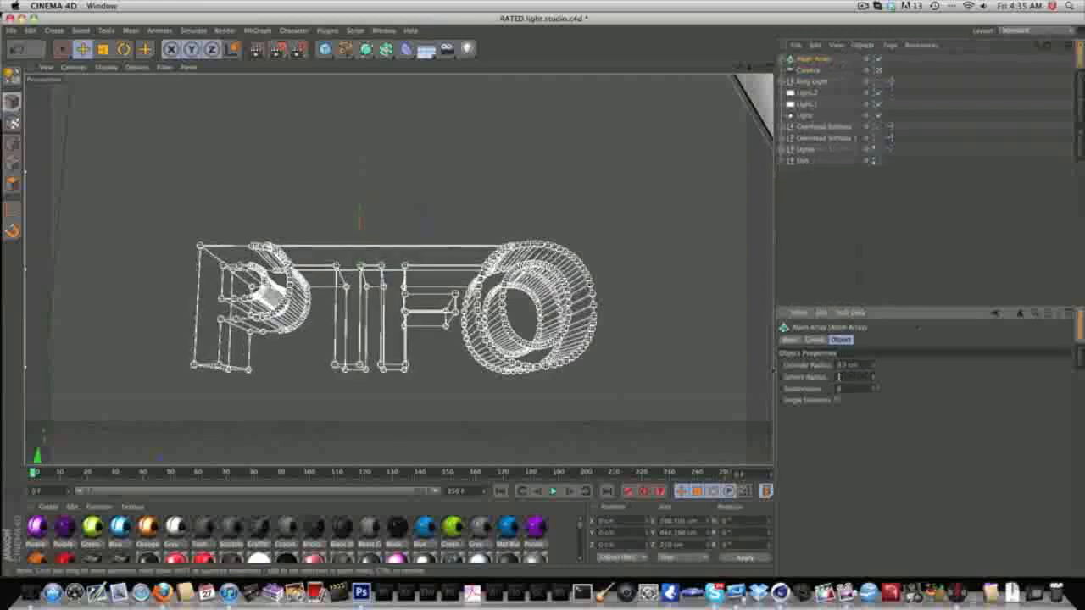
{"action": "type", "text": "2"}
{"action": "key", "text": "Return"}
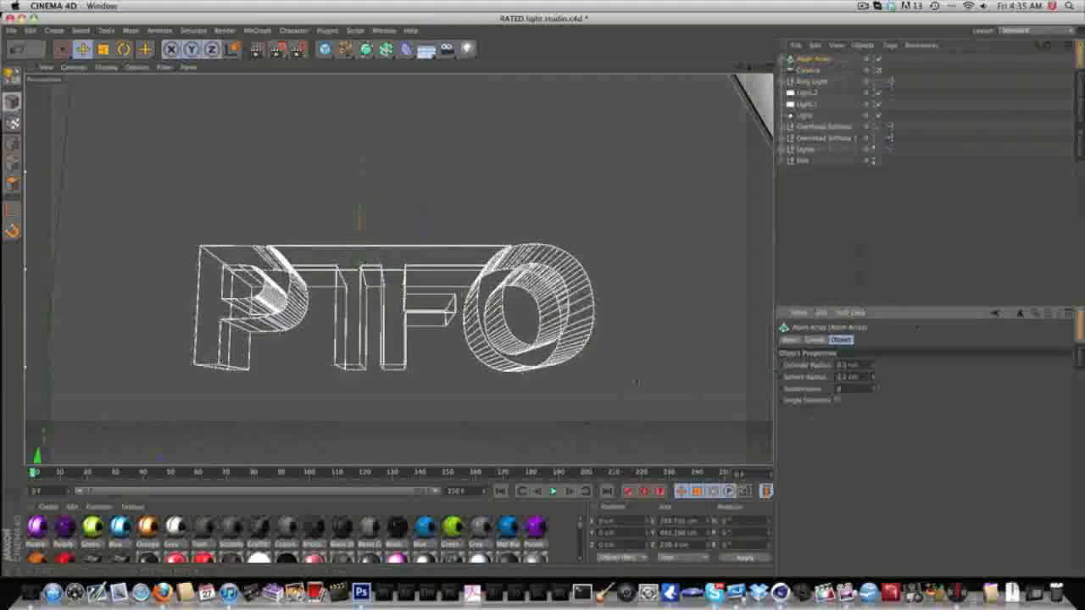
Enable Single Geometry on the Atom Array and shift the PTFO wireframe slightly up and to the right.
{"action": "left_click", "coordinate": [837, 400]}
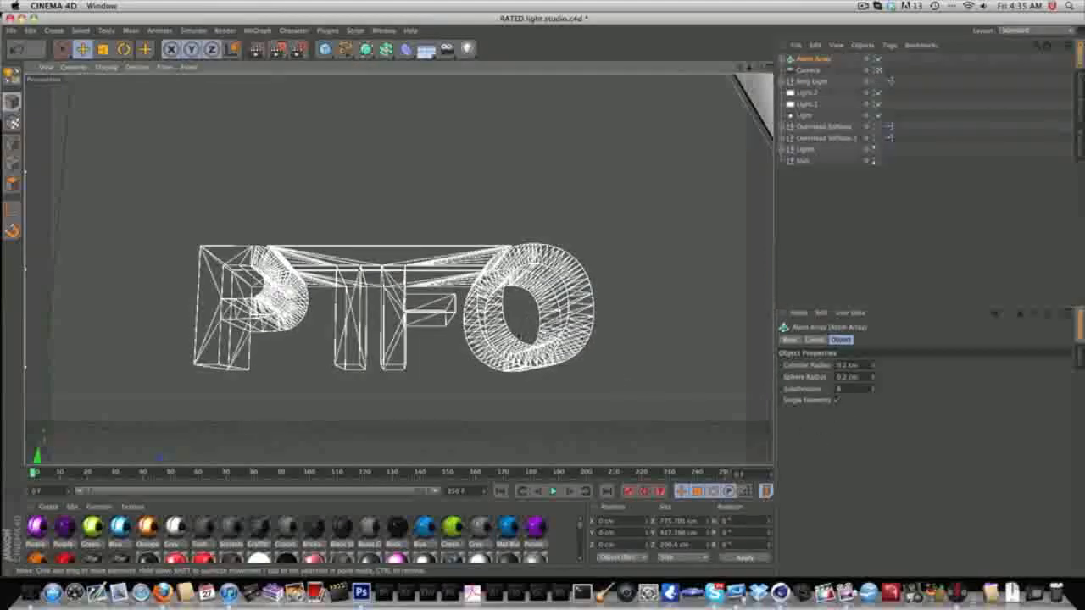
{"action": "mouse_move", "coordinate": [537, 320]}
{"action": "left_mouse_down"}
{"action": "mouse_move", "coordinate": [537, 337]}
{"action": "mouse_move", "coordinate": [549, 311]}
{"action": "left_mouse_up"}
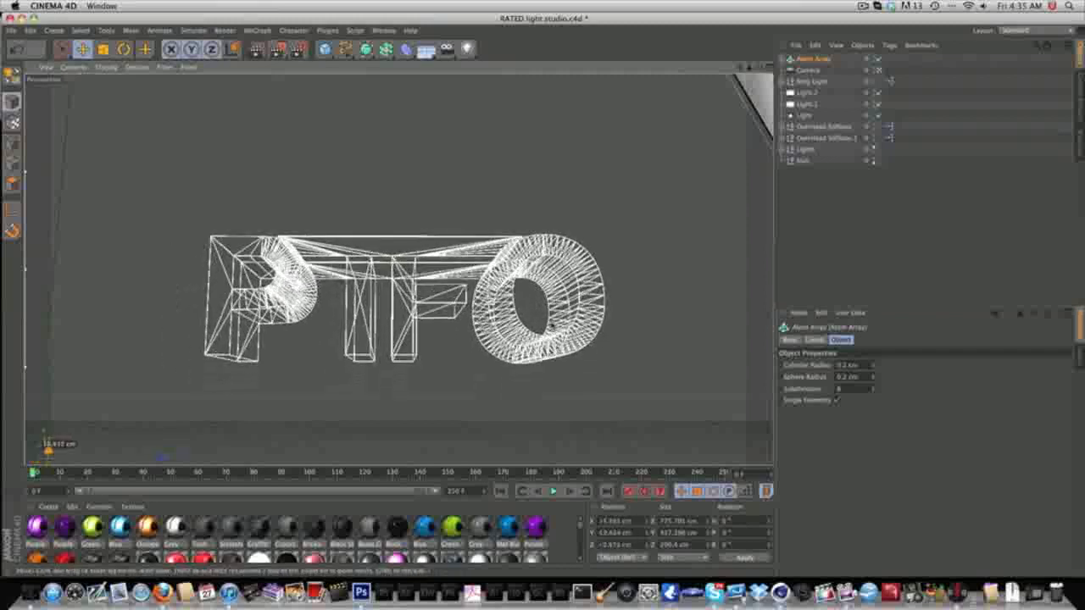
{"action": "left_click", "coordinate": [811, 61]}
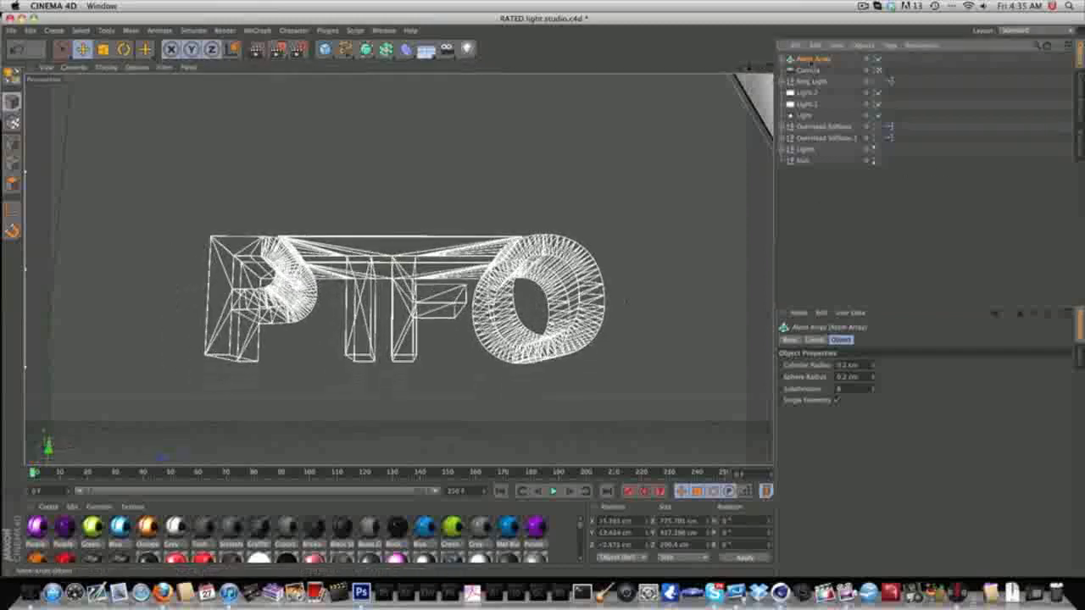
Switch to Photoshop, close the wireframe-only OBEY document, and shift the composited OBEY text slightly up and to the right.
{"action": "left_click", "coordinate": [359, 576]}
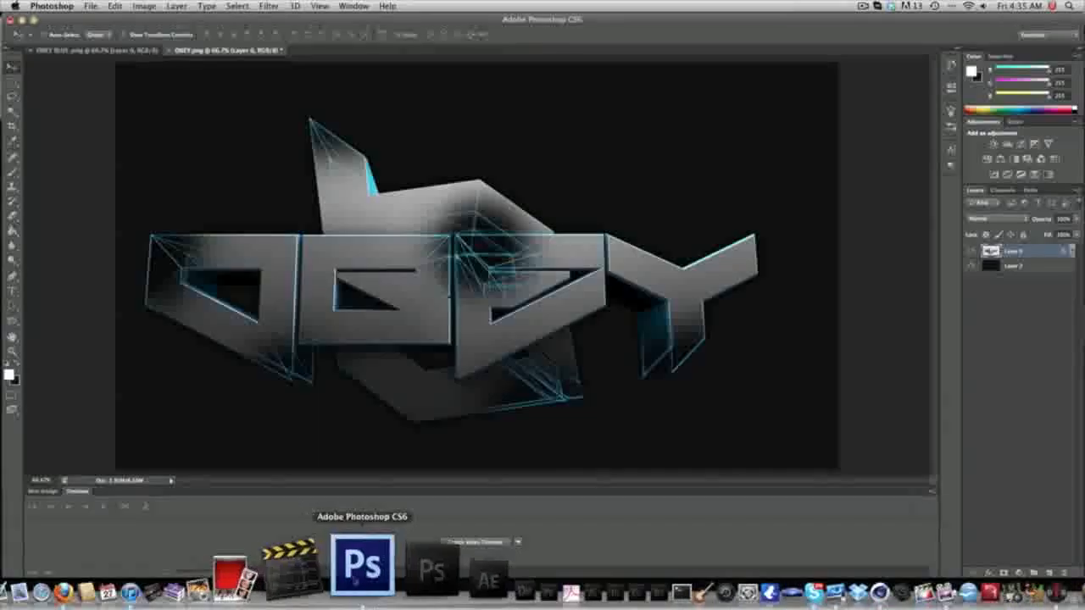
{"action": "left_click", "coordinate": [120, 50]}
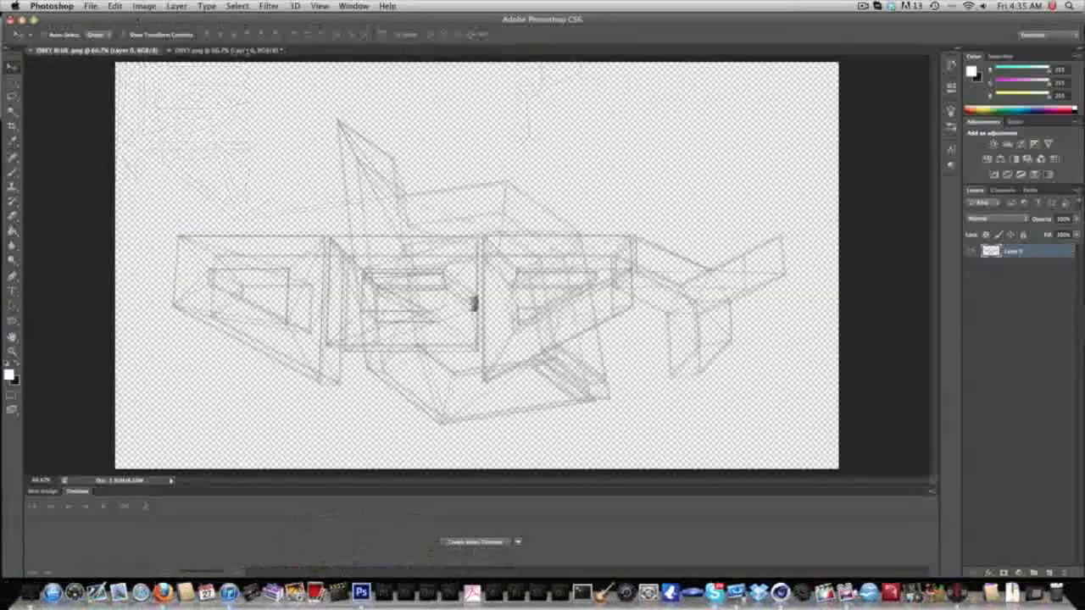
{"action": "left_click", "coordinate": [233, 50]}
{"action": "left_click", "coordinate": [30, 50]}
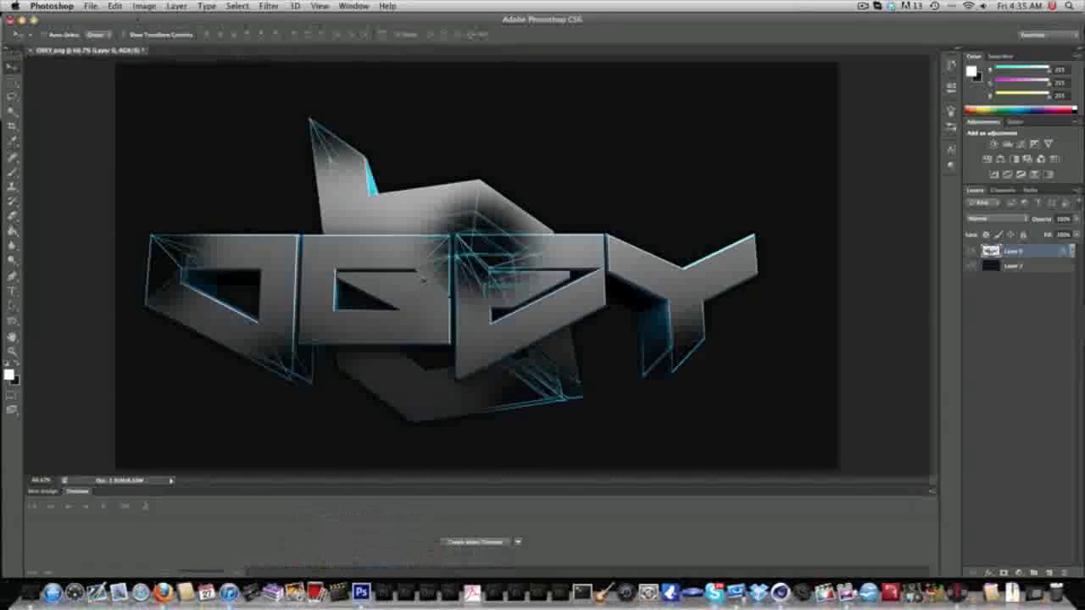
{"action": "left_click_drag", "start_coordinate": [428, 280], "coordinate": [444, 269]}
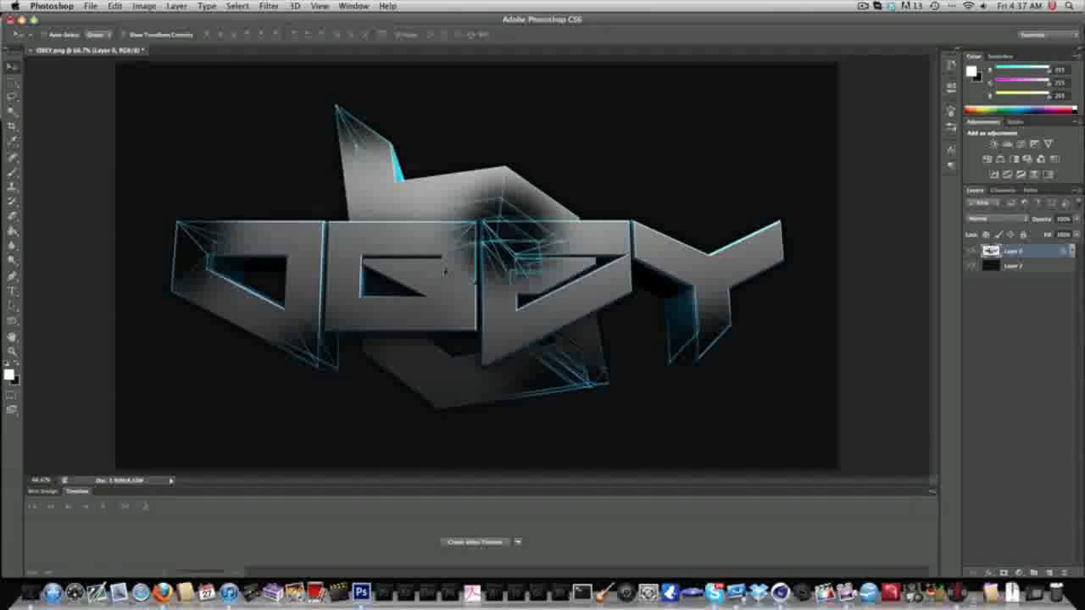
{"action": "left_click", "coordinate": [864, 6]}
{"action": "left_click", "coordinate": [864, 6]}
{"action": "left_click", "coordinate": [864, 6]}
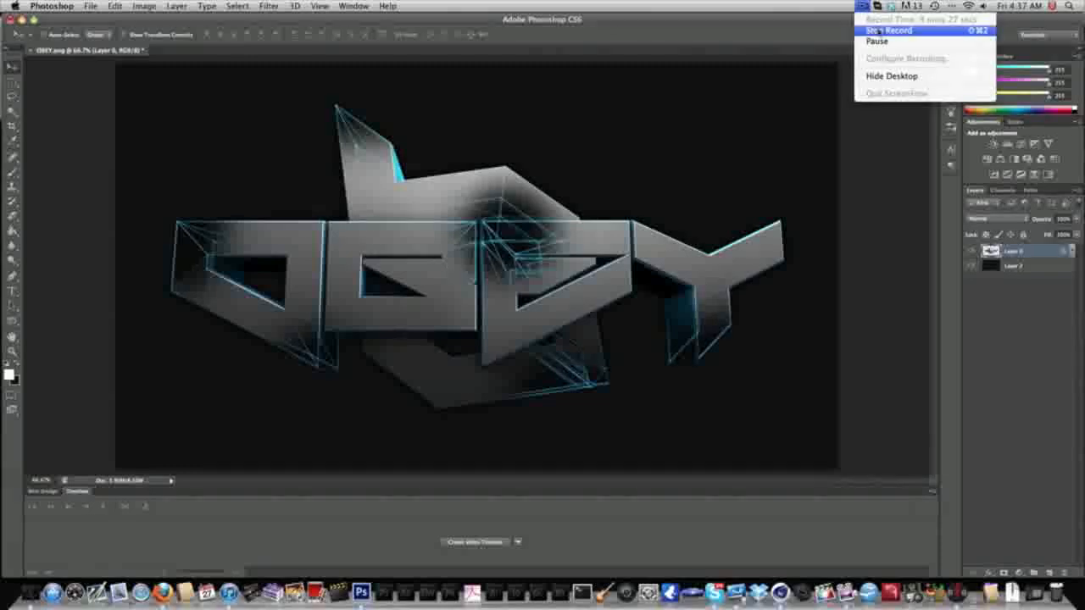